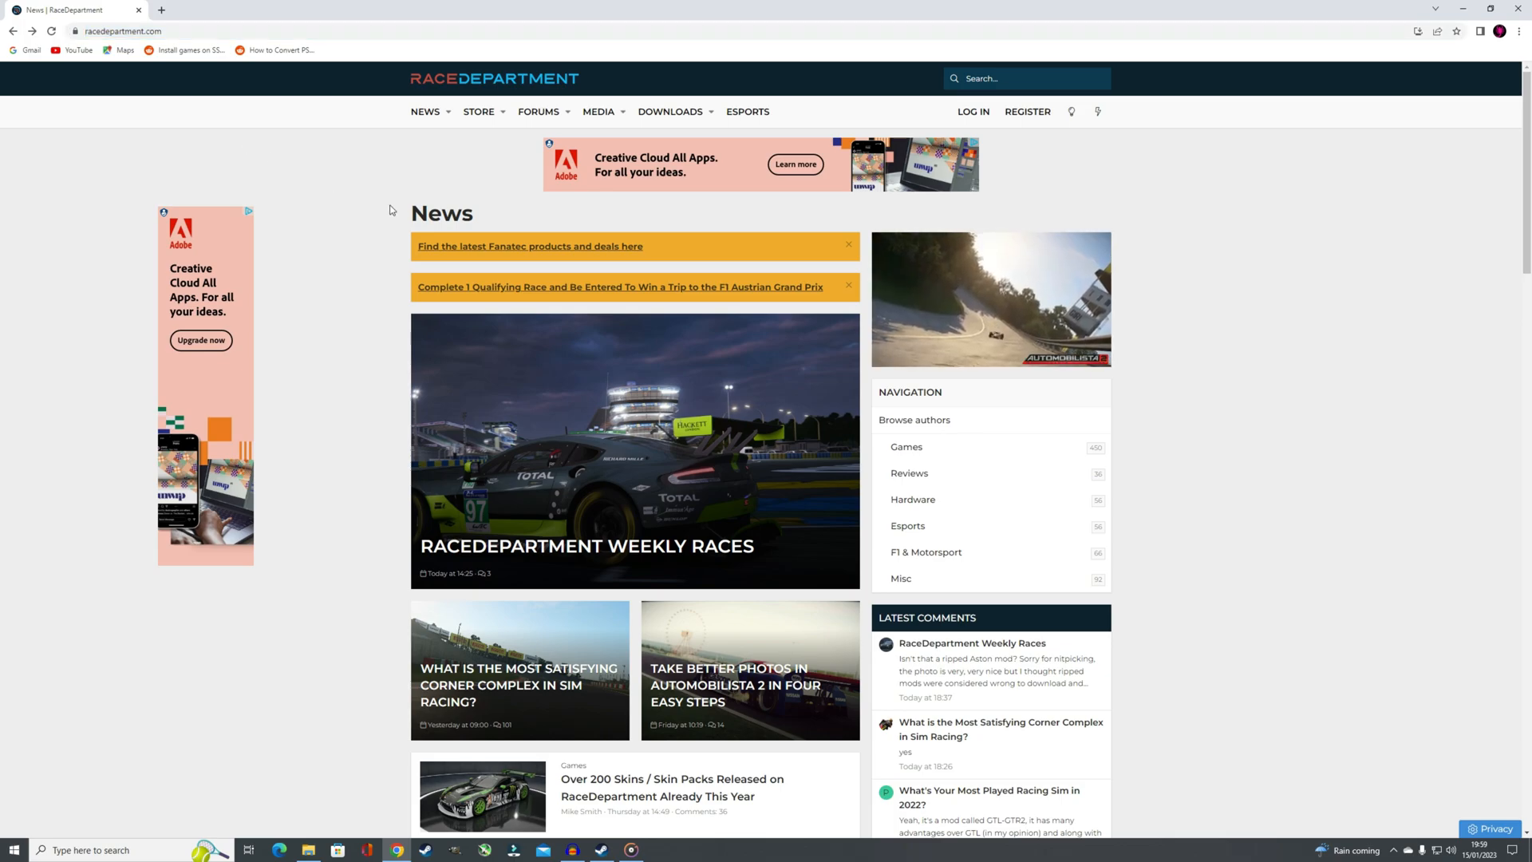
Open the RaceDepartment registration form for a basic account
left_click(1028, 112)
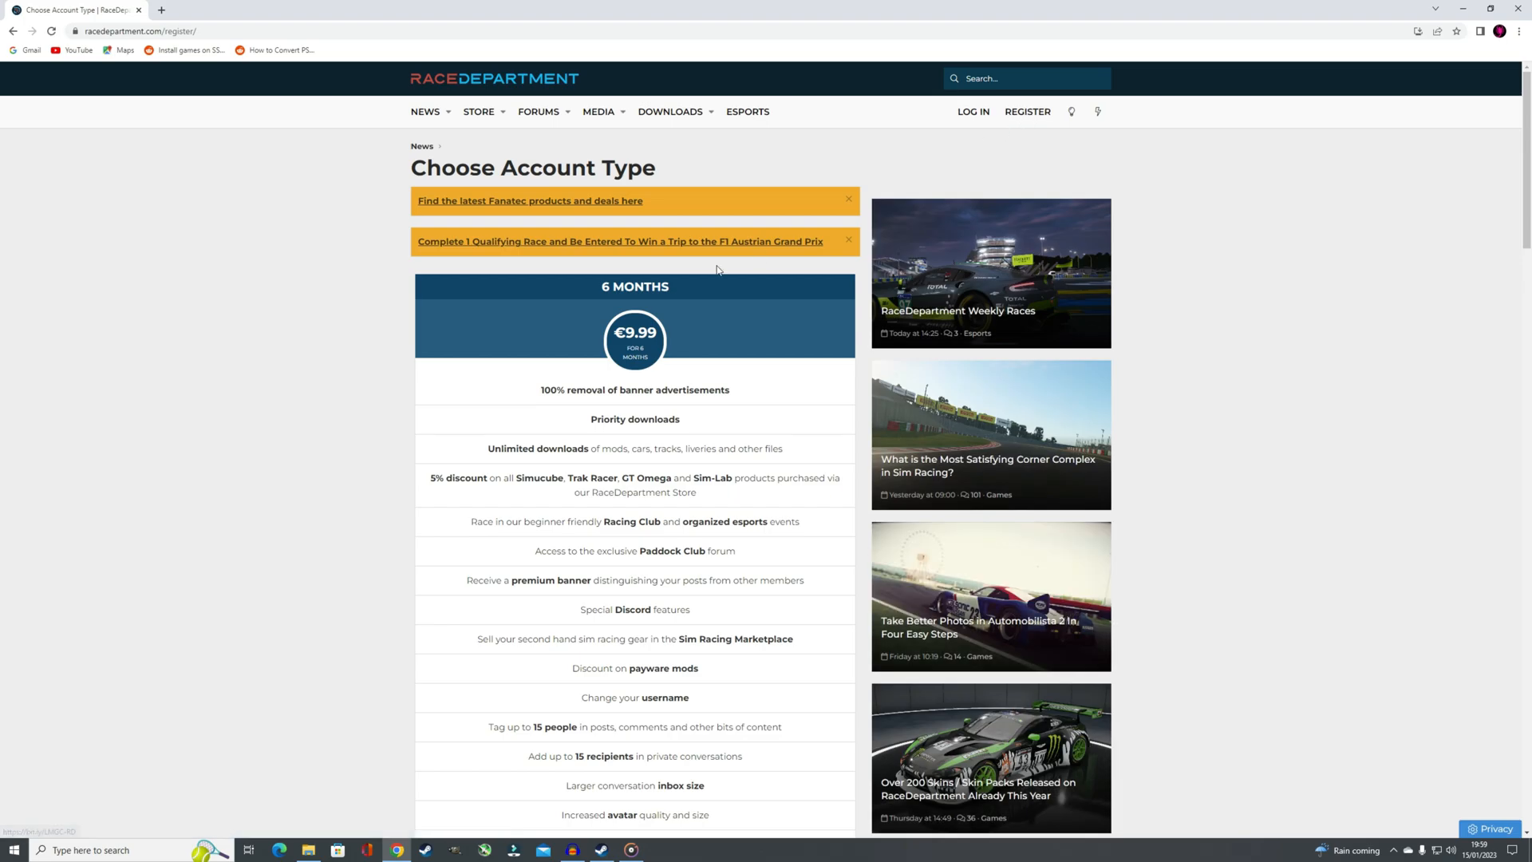
scroll(628, 356, "down", 8)
scroll(629, 356, "down", 15)
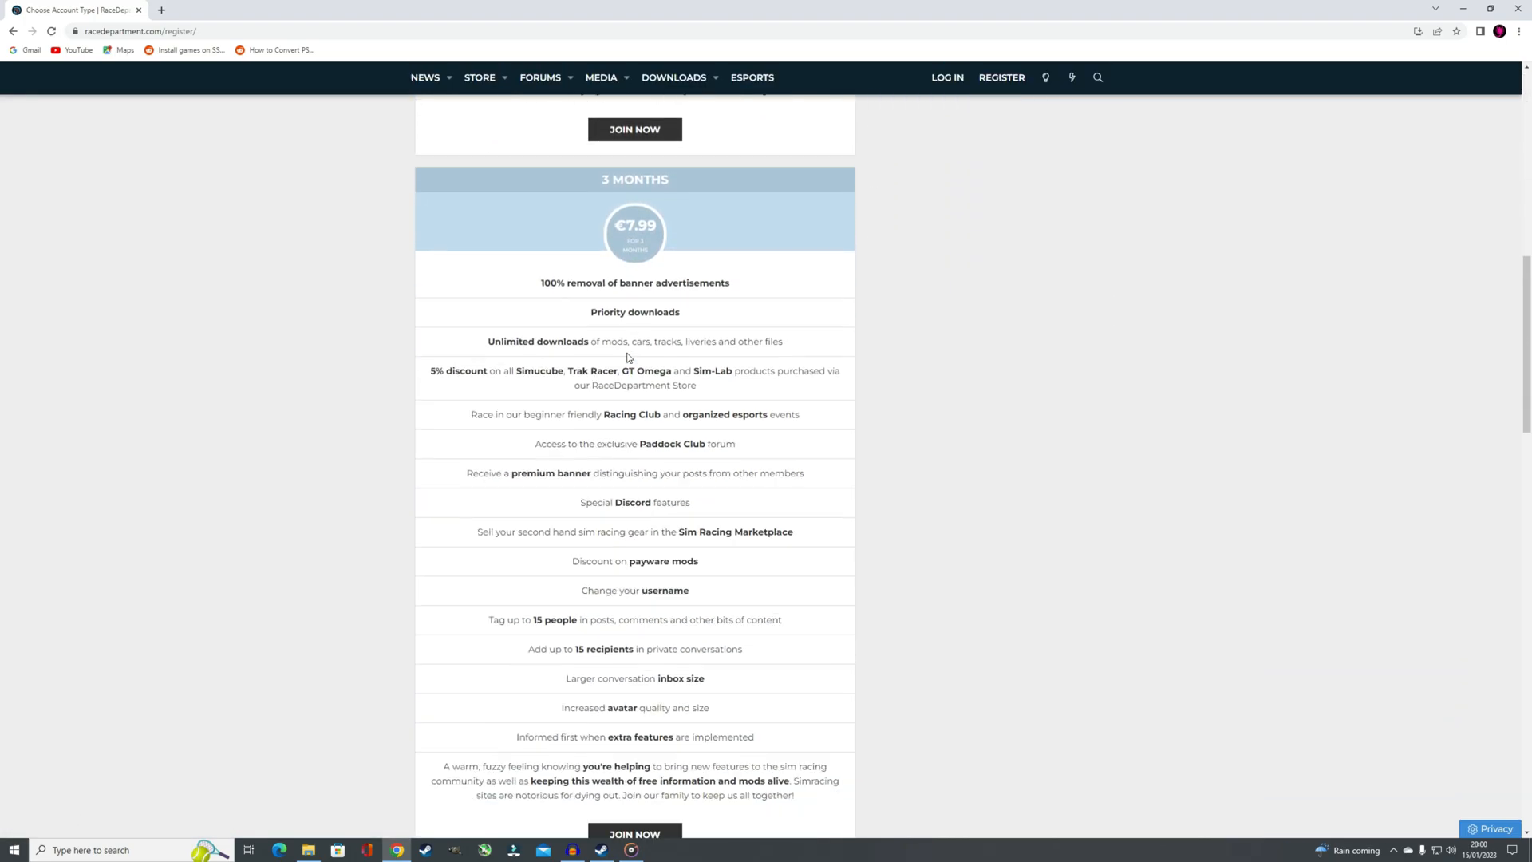
scroll(629, 344, "down", 10)
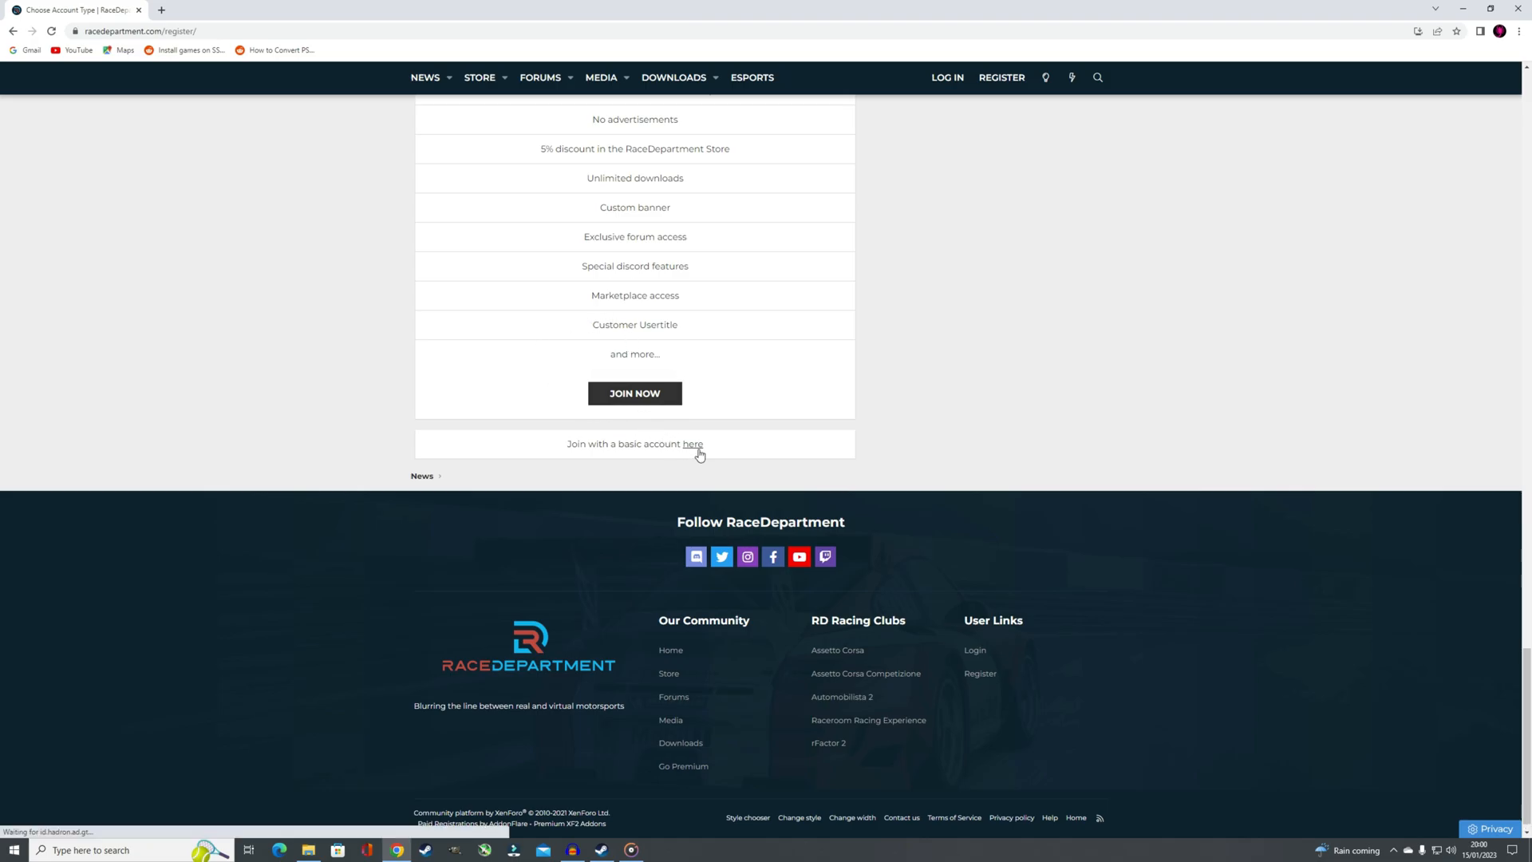
left_click_drag(566, 444, 701, 447)
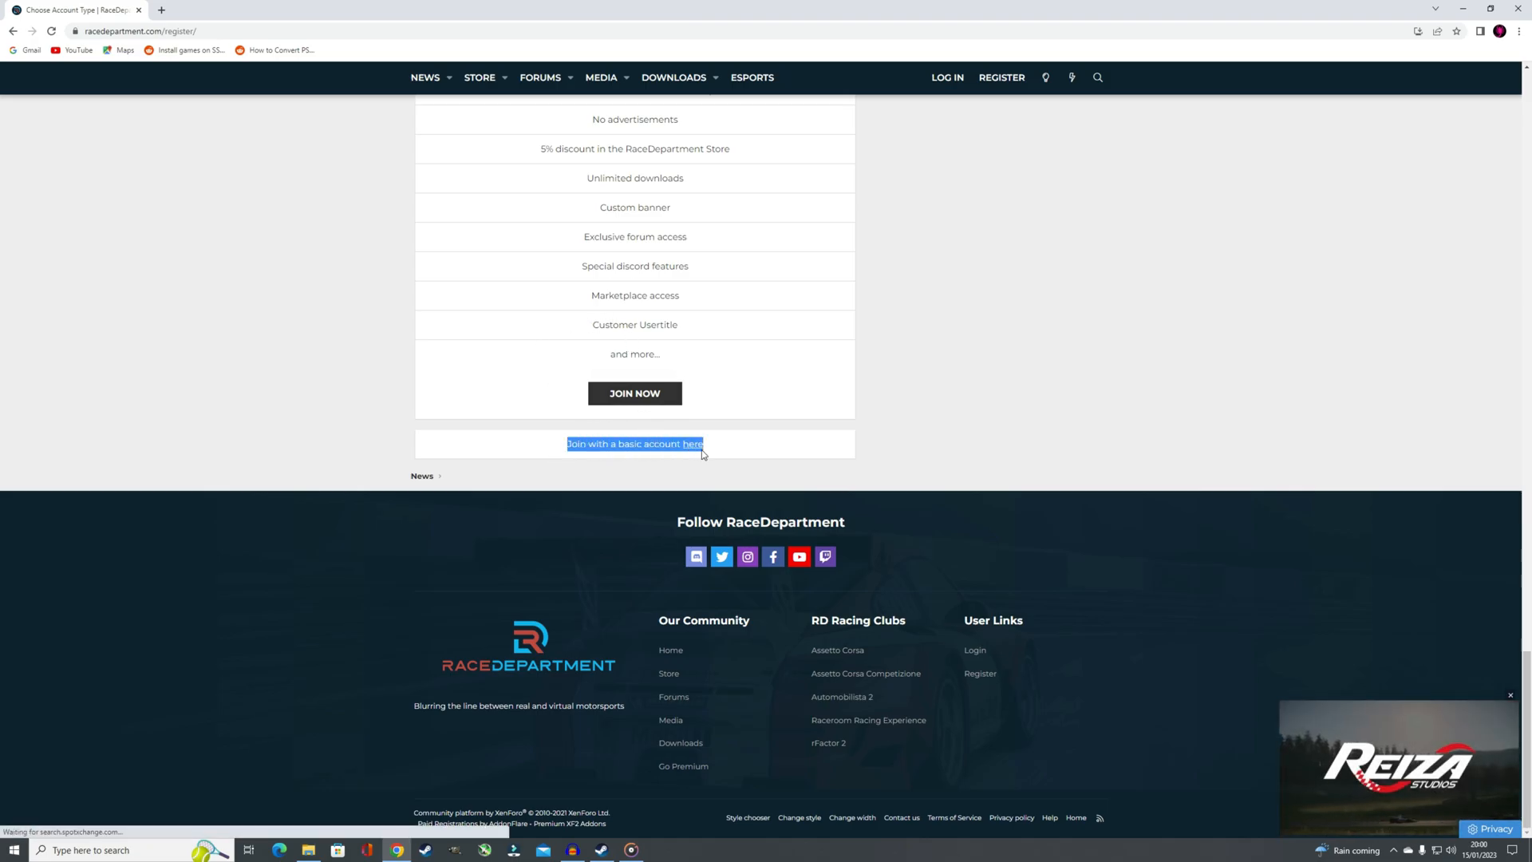
left_click(696, 450)
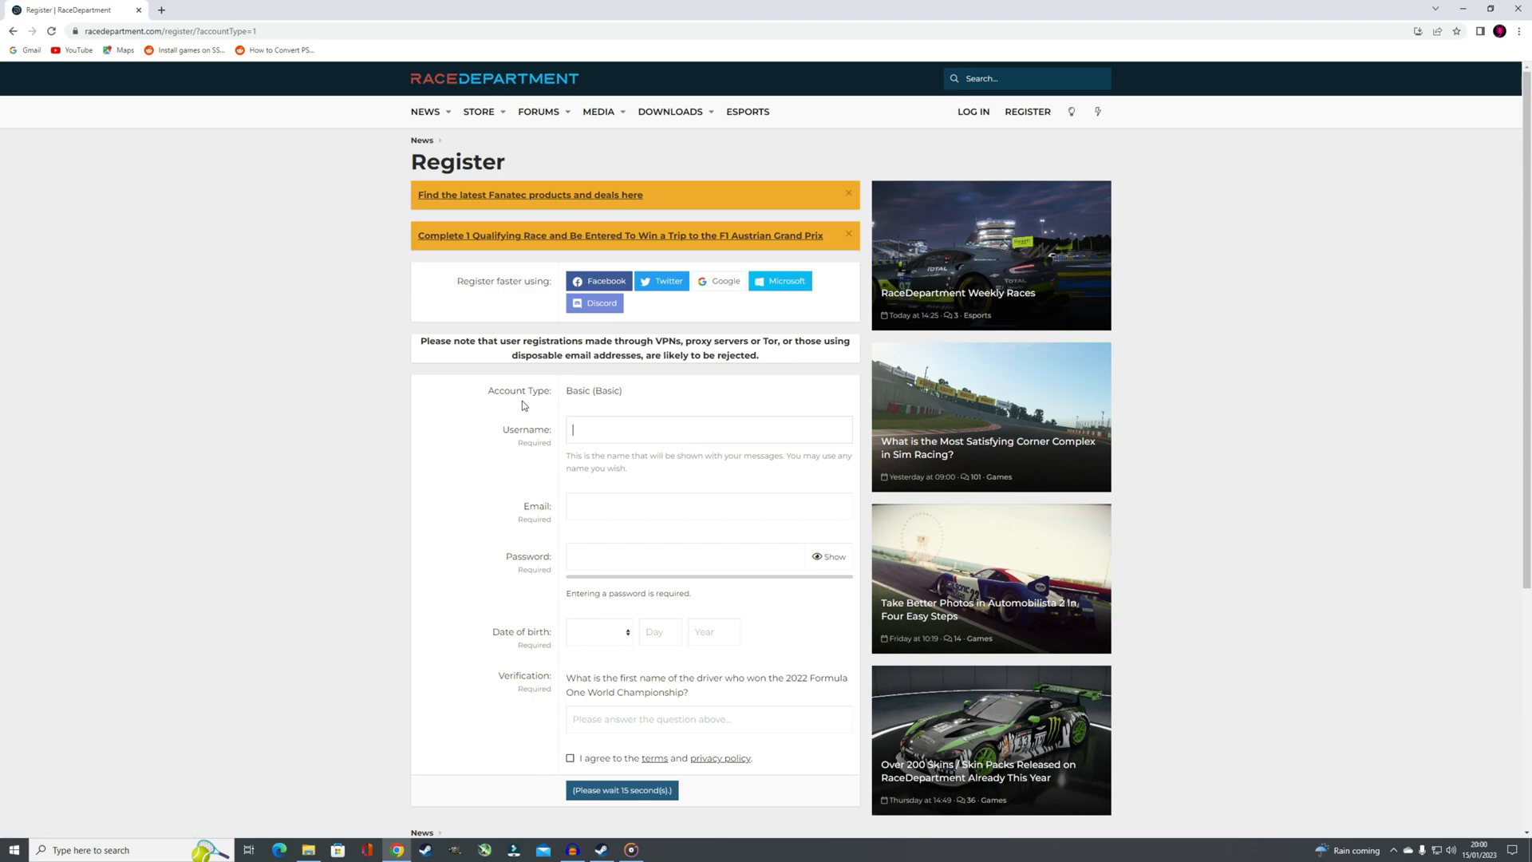
scroll(543, 409, "down", 2)
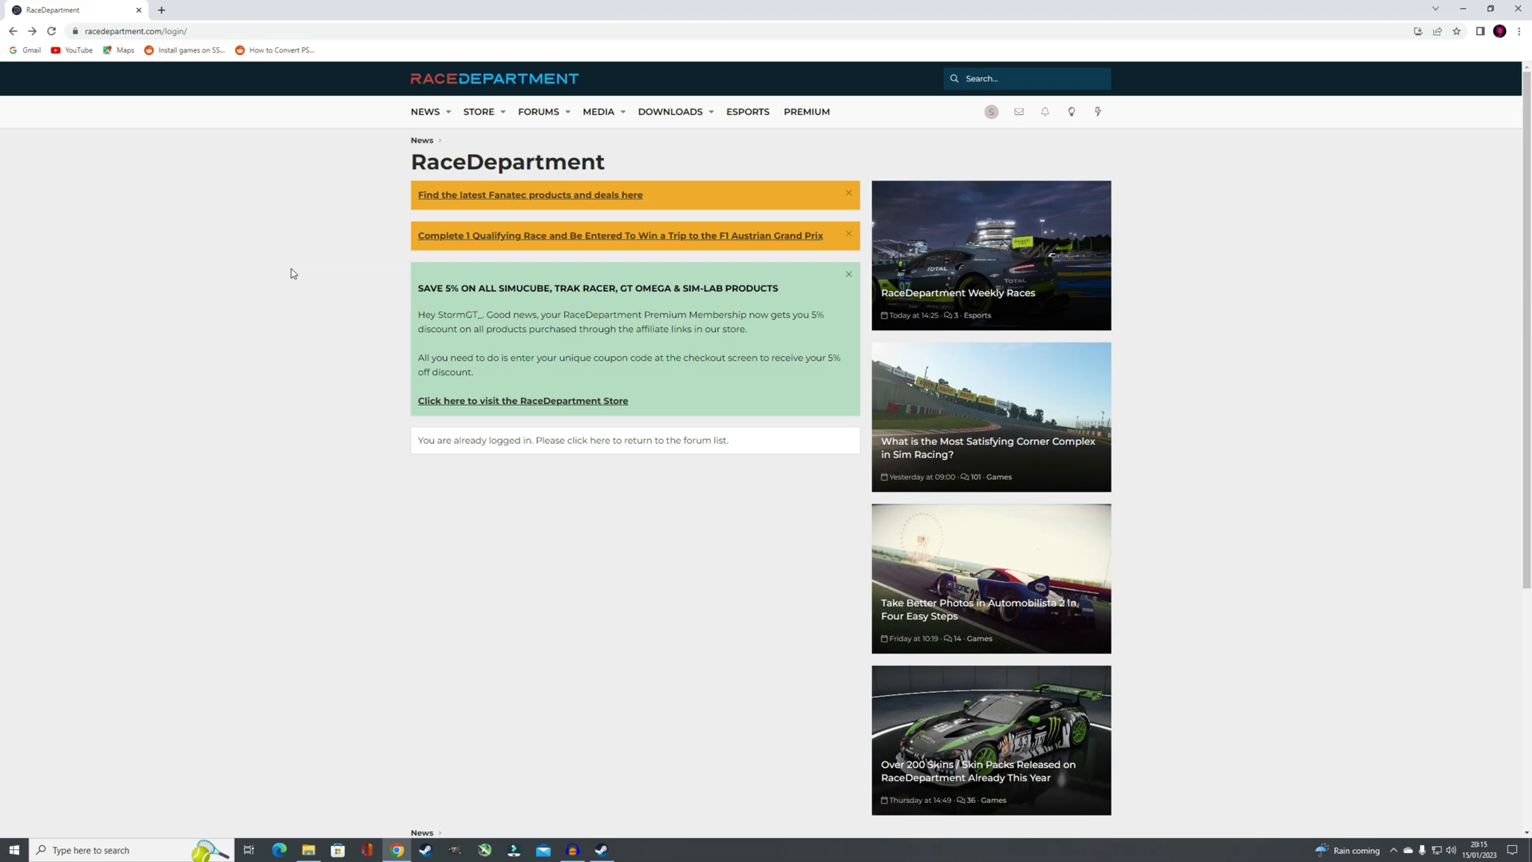
Open the DiRT Rally 2.0 mods category within the DiRT Series downloads
left_click(676, 117)
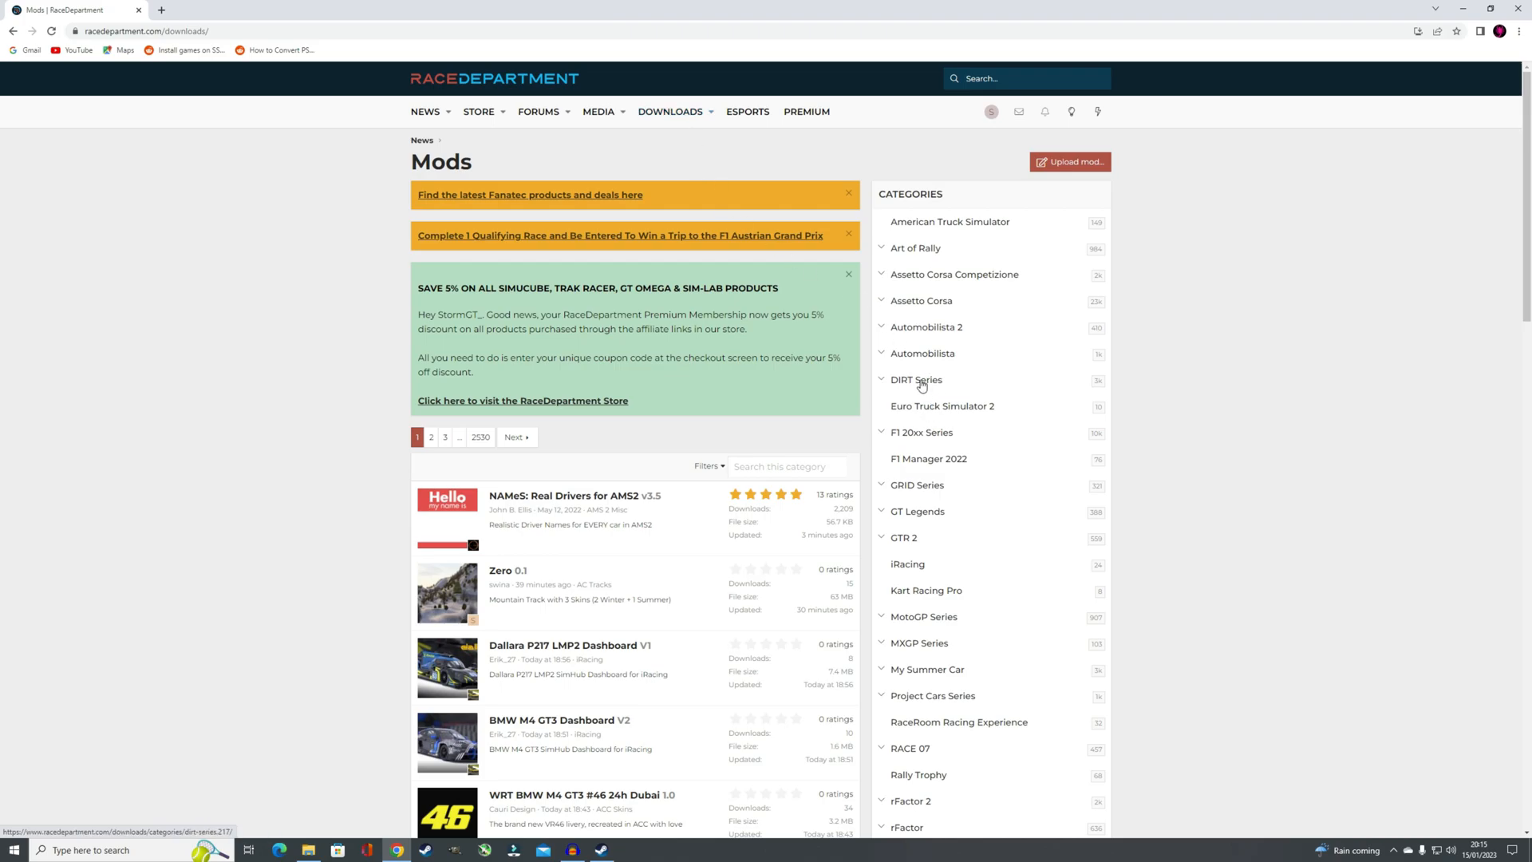
left_click(921, 385)
left_click(922, 452)
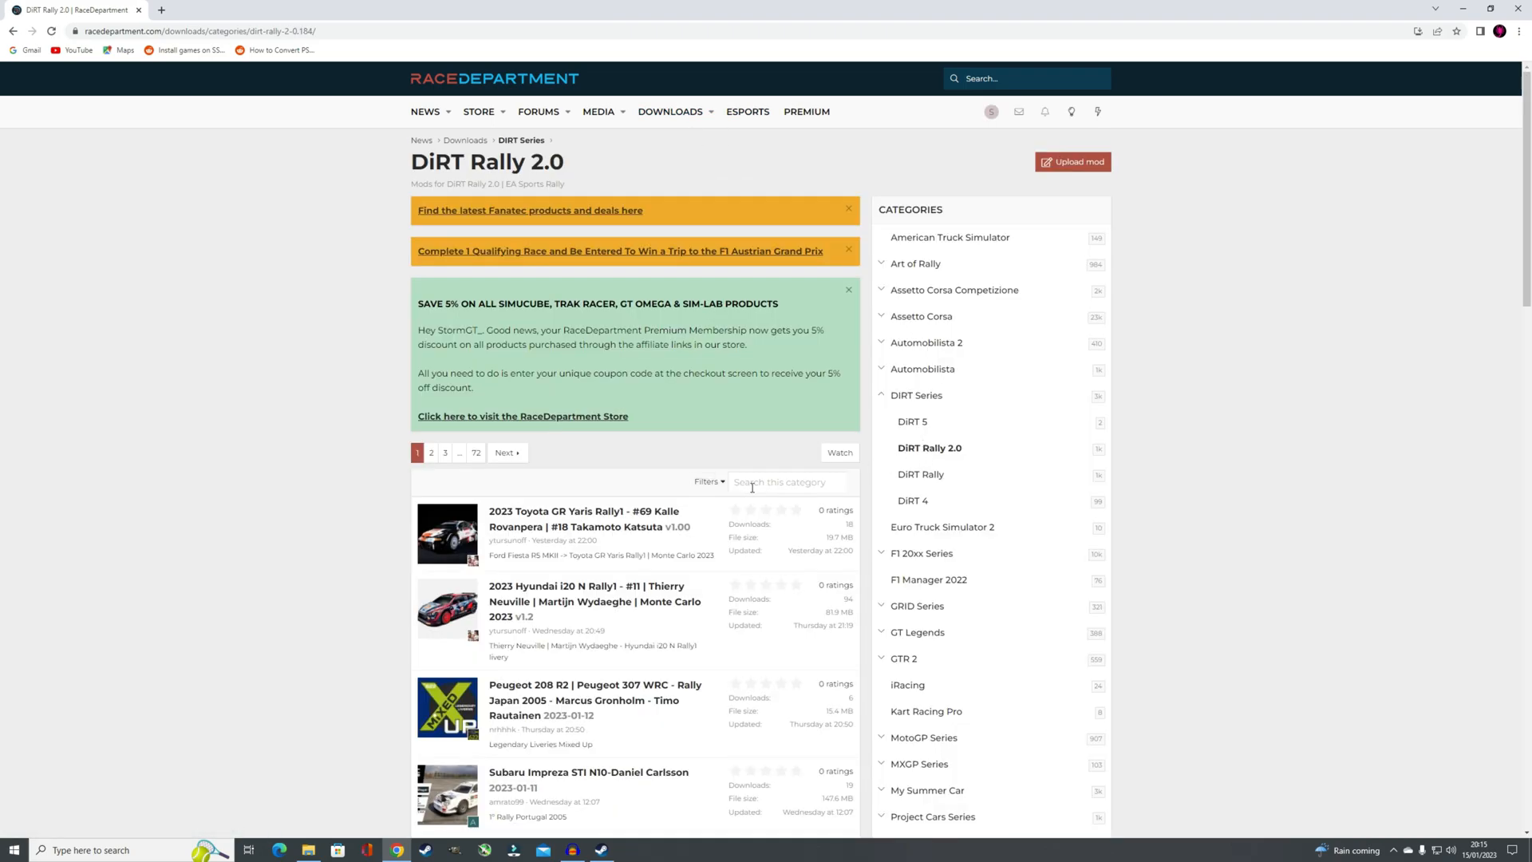
Sort the DiRT Rally 2.0 mods by user rating in descending order
left_click(709, 482)
left_click(783, 626)
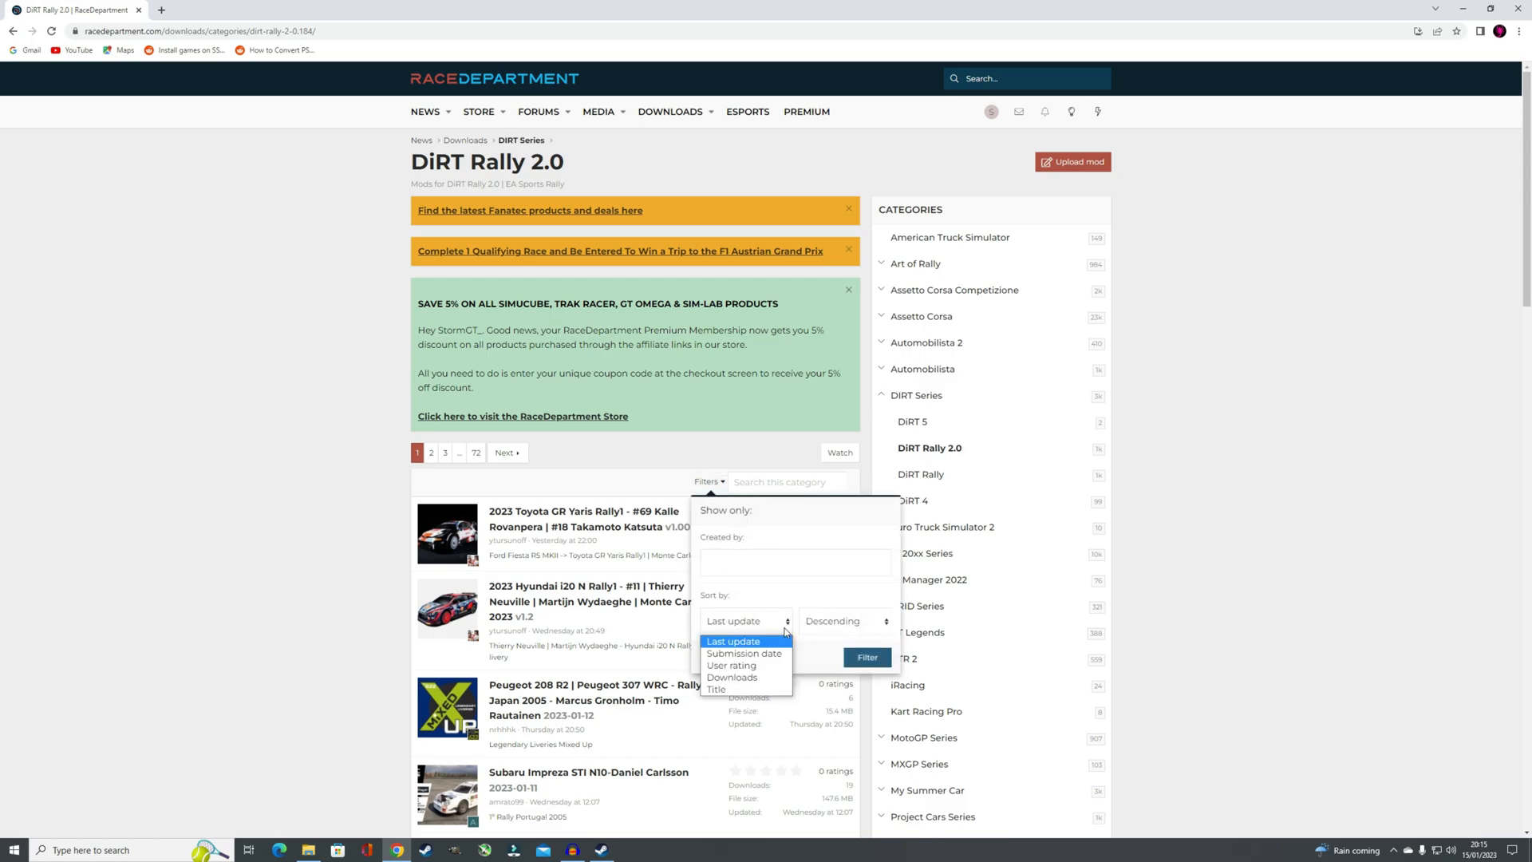
left_click(744, 675)
left_click(868, 659)
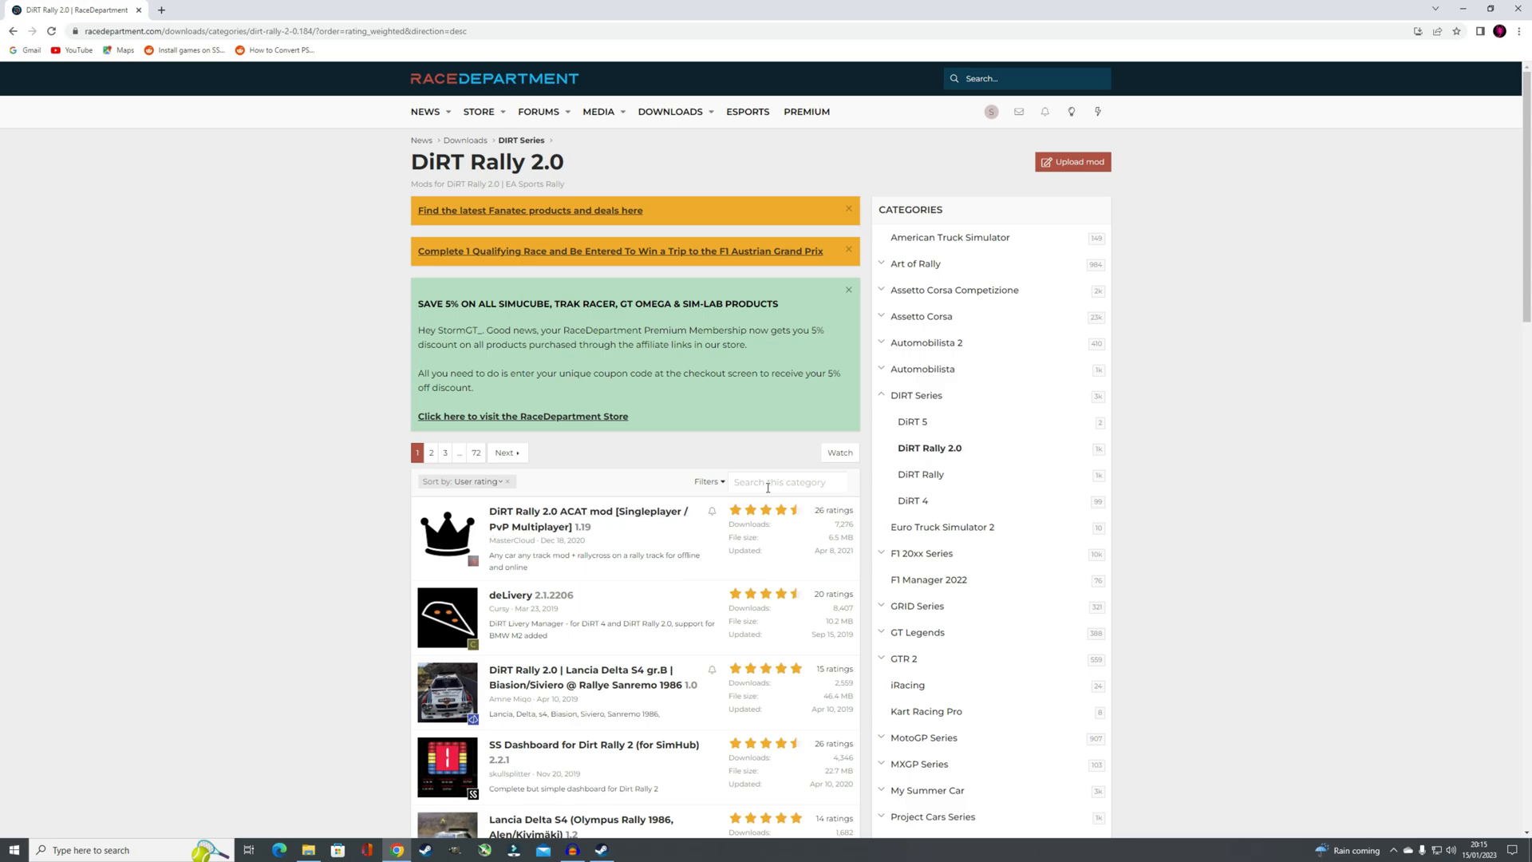
Open the DiRT Rally 2.0 ACAT mod [Singleplayer / PvP Multiplayer] page and download the mod
left_click(542, 521)
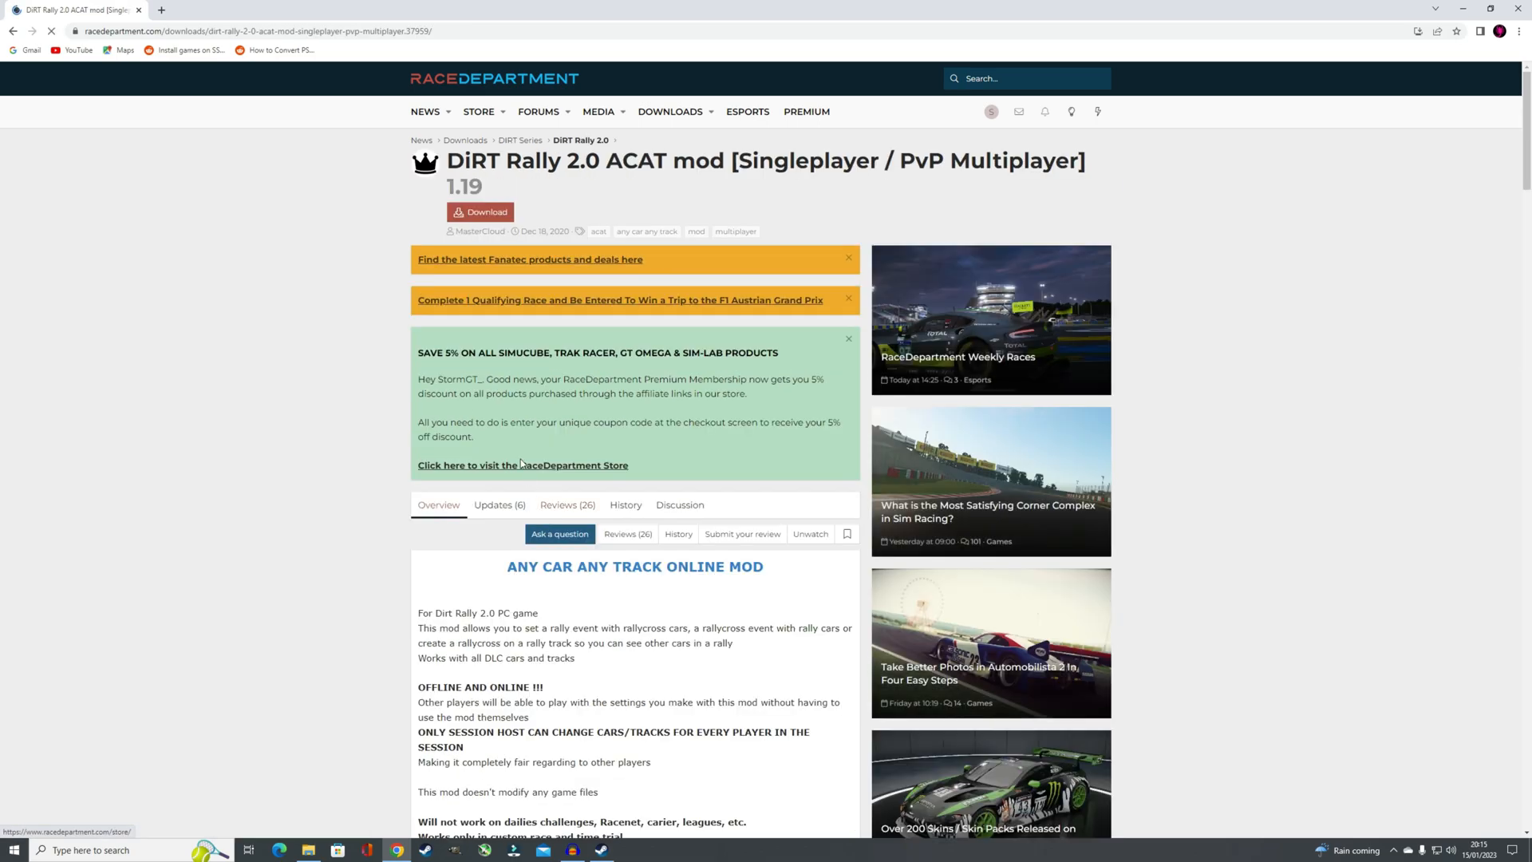
scroll(374, 287, "down", 2)
scroll(388, 292, "up", 2)
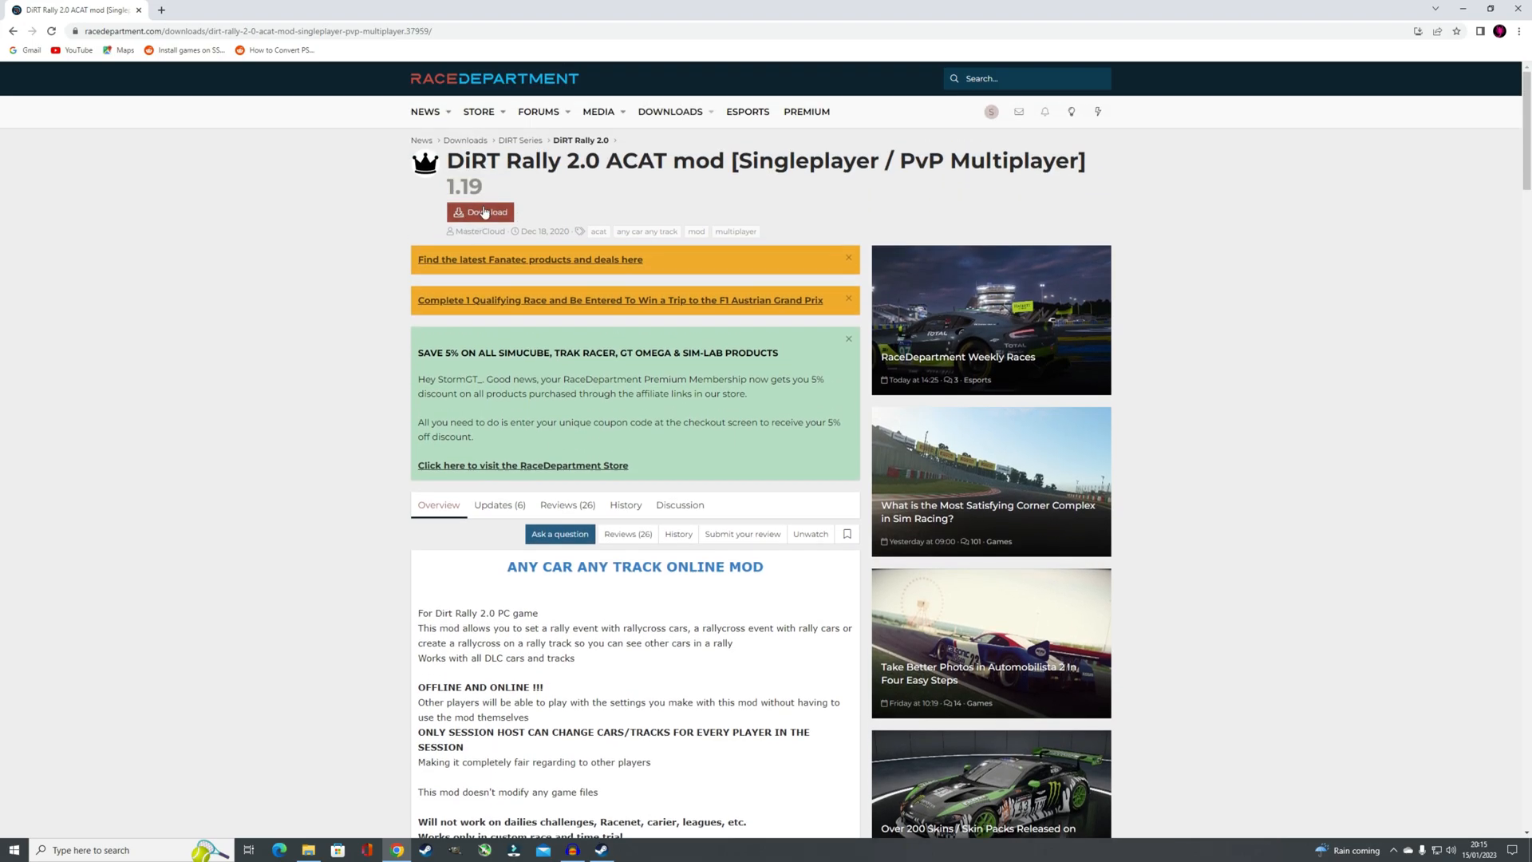
left_click(480, 214)
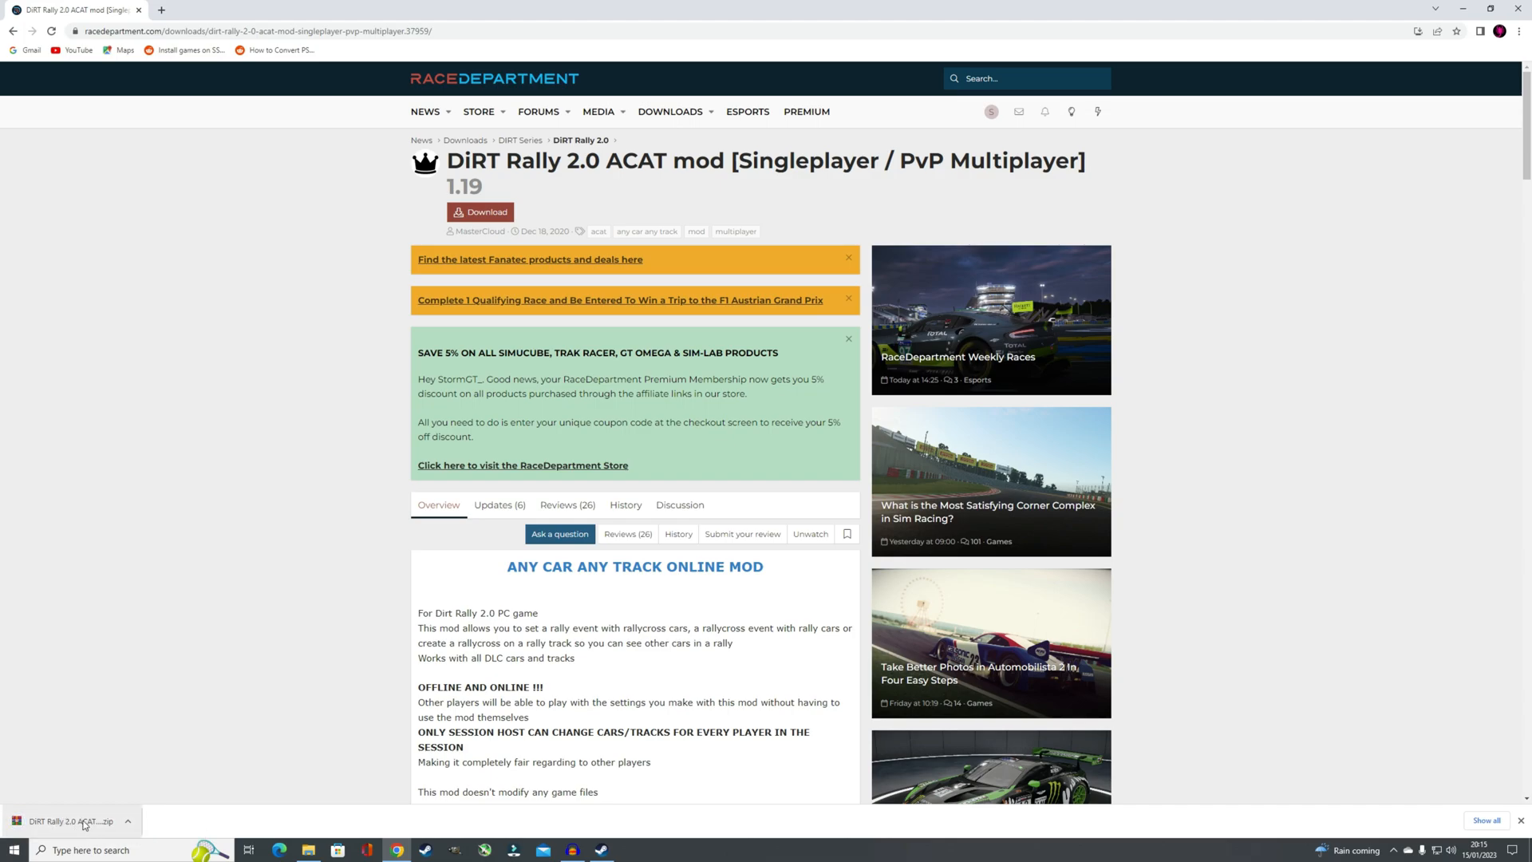
Open the downloaded ACAT mod archive and read the usage instructions in readme.txt, closing the text file when done
left_click(81, 830)
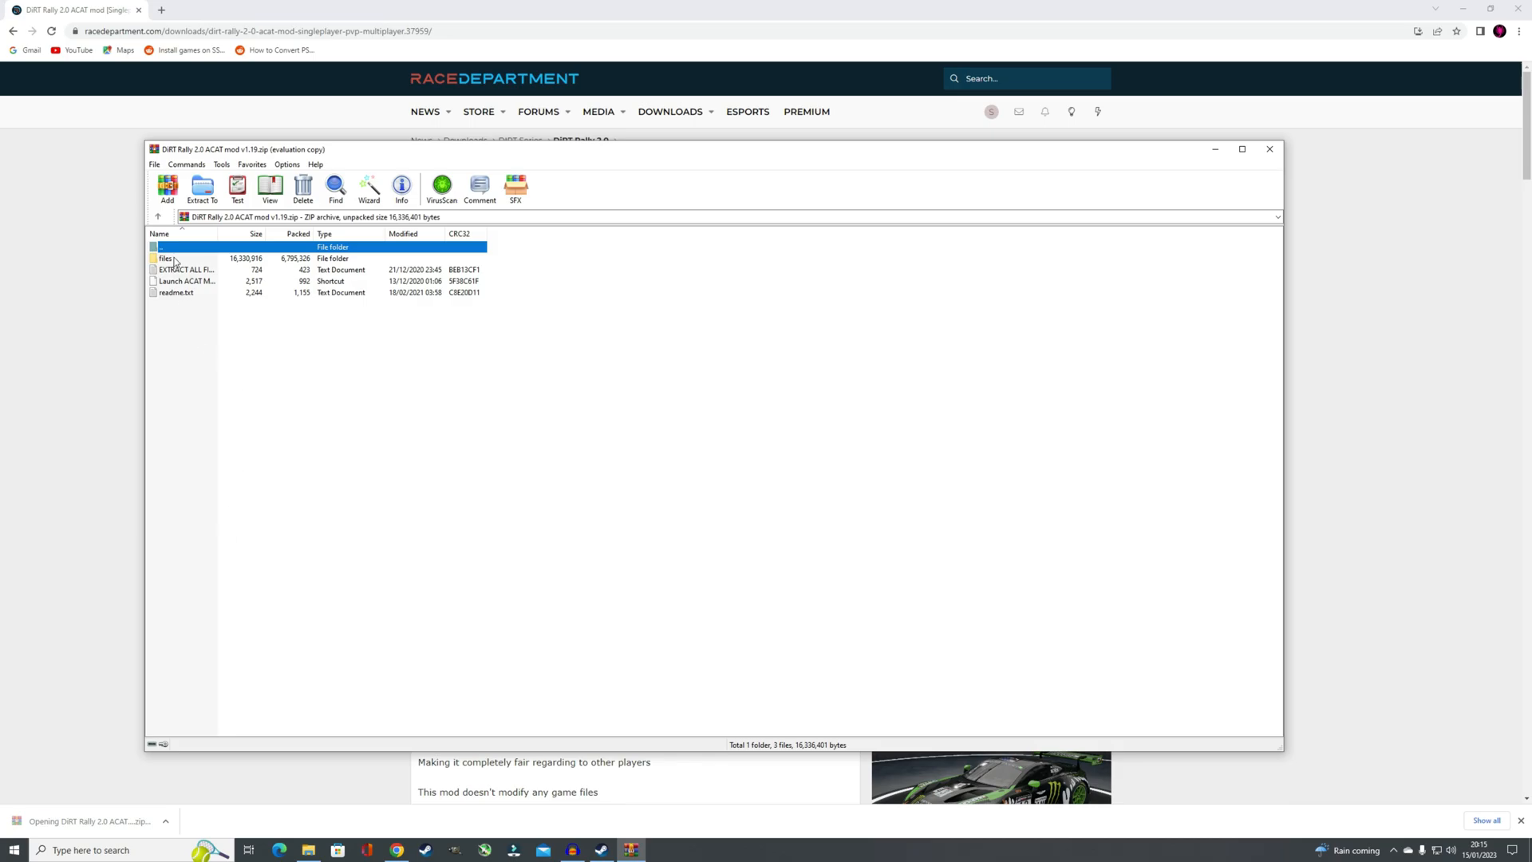
left_click(179, 295)
double_click(178, 294)
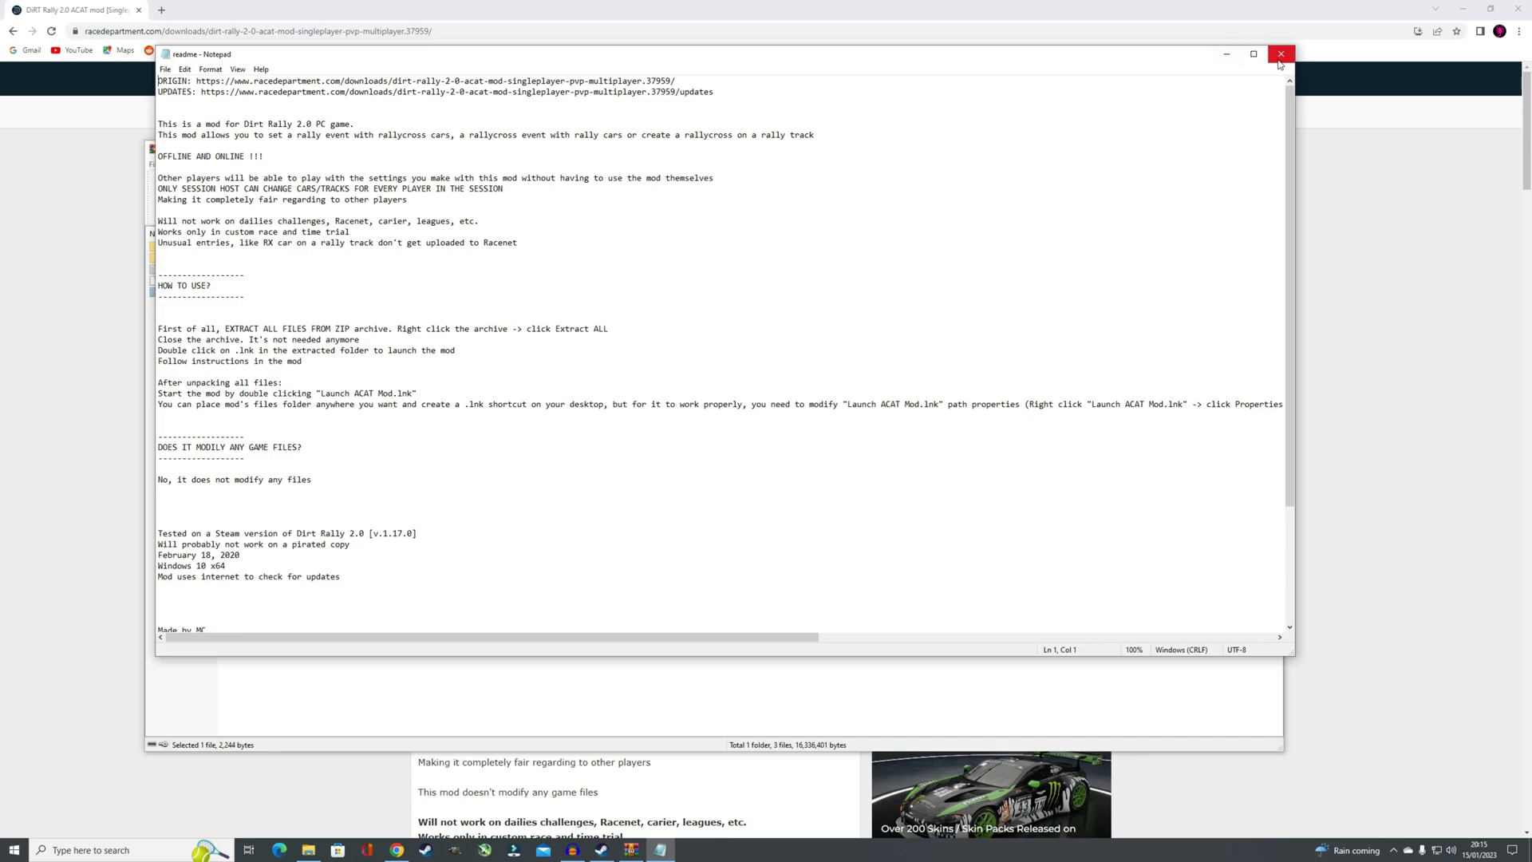
left_click(1281, 53)
Extract the archive's files folder to the Downloads folder and close the archive
left_click(176, 261)
right_click(176, 260)
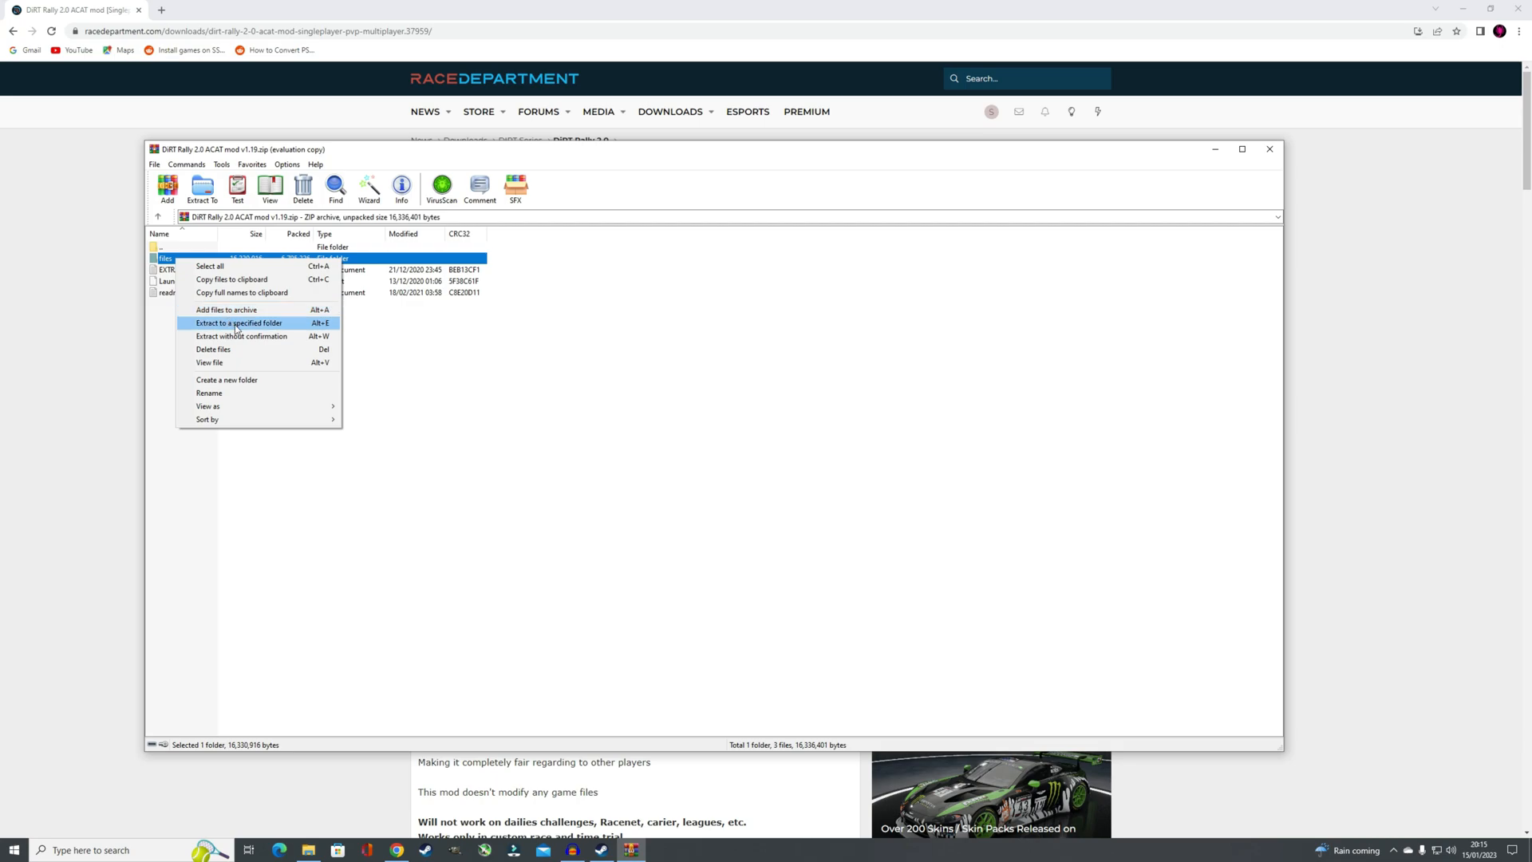
left_click(237, 327)
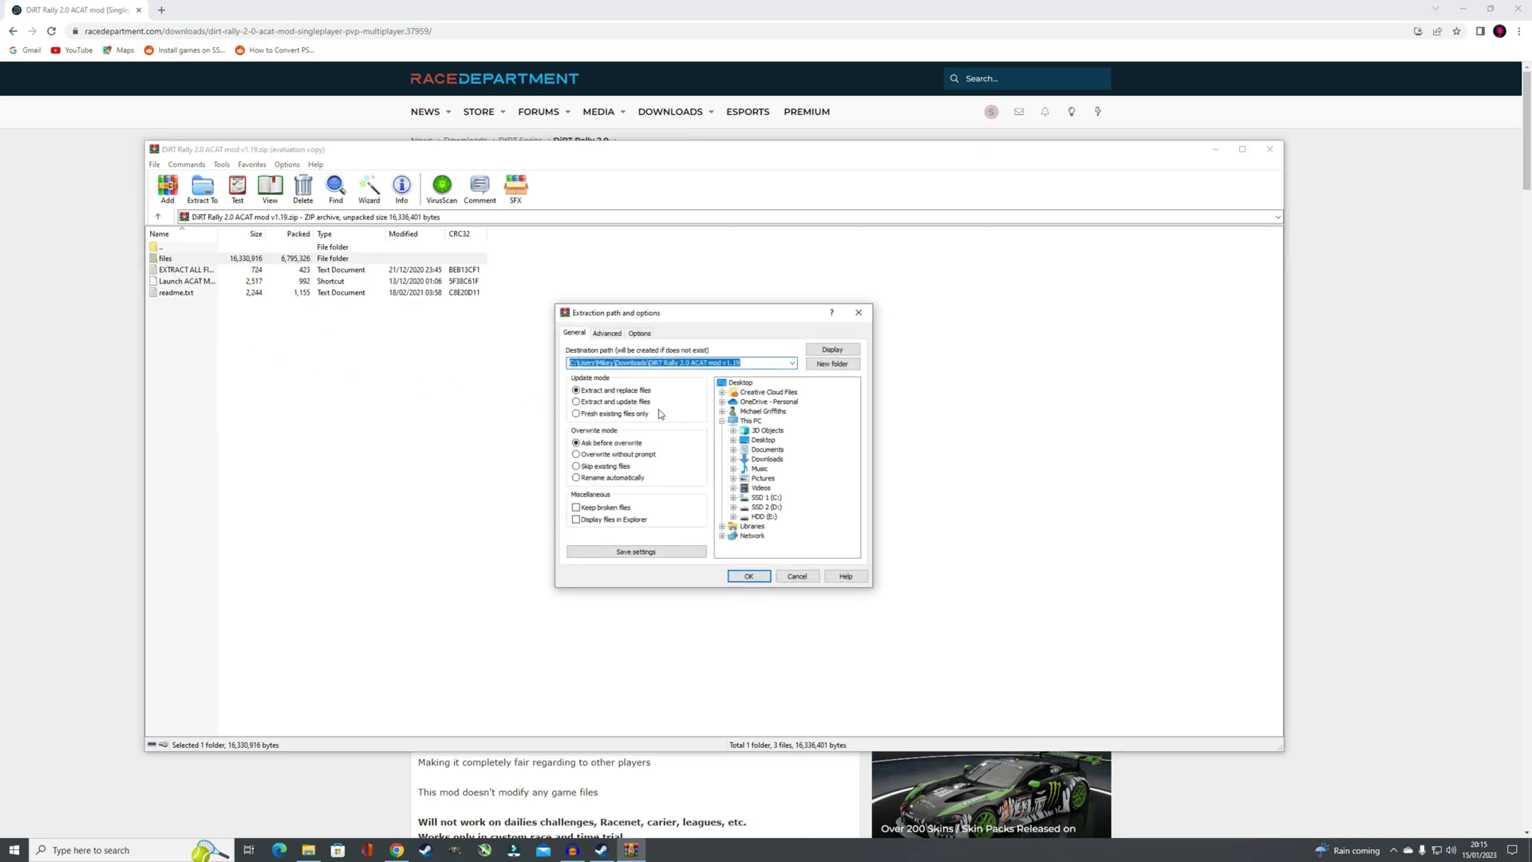
left_click(768, 459)
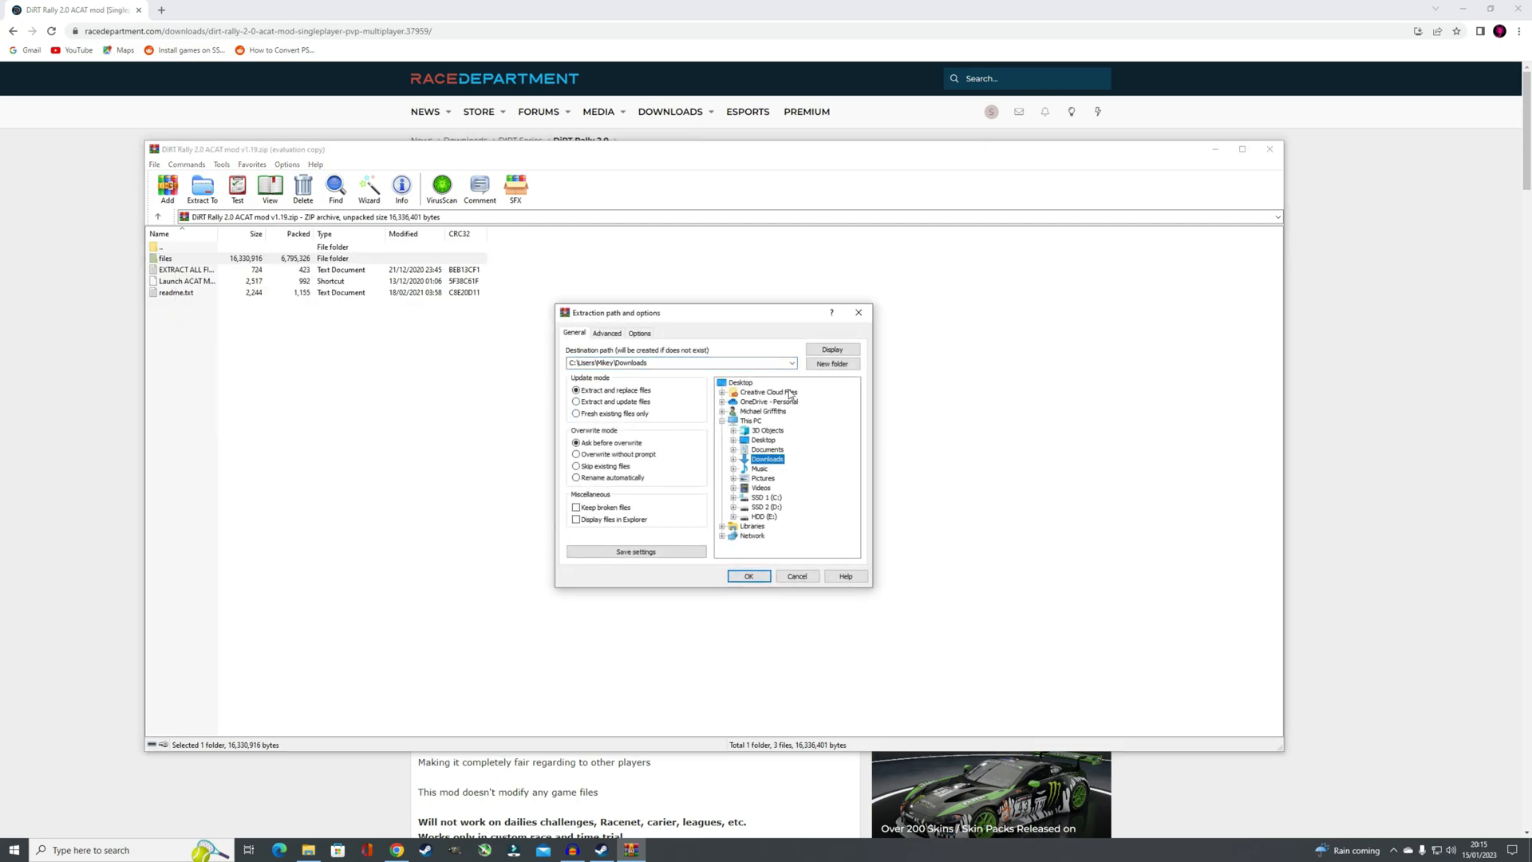
left_click(751, 577)
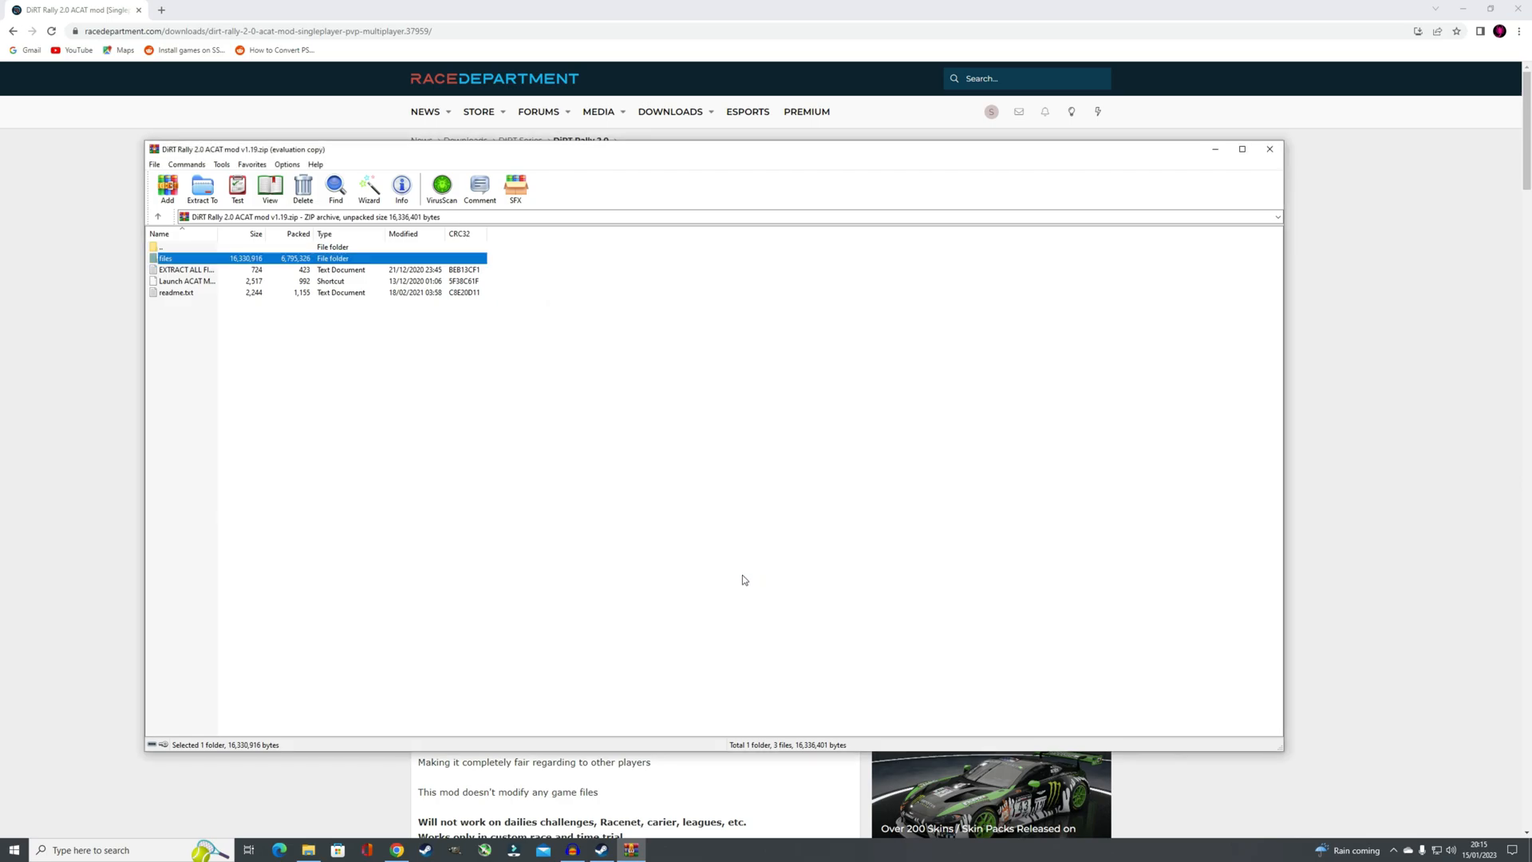
left_click(1269, 150)
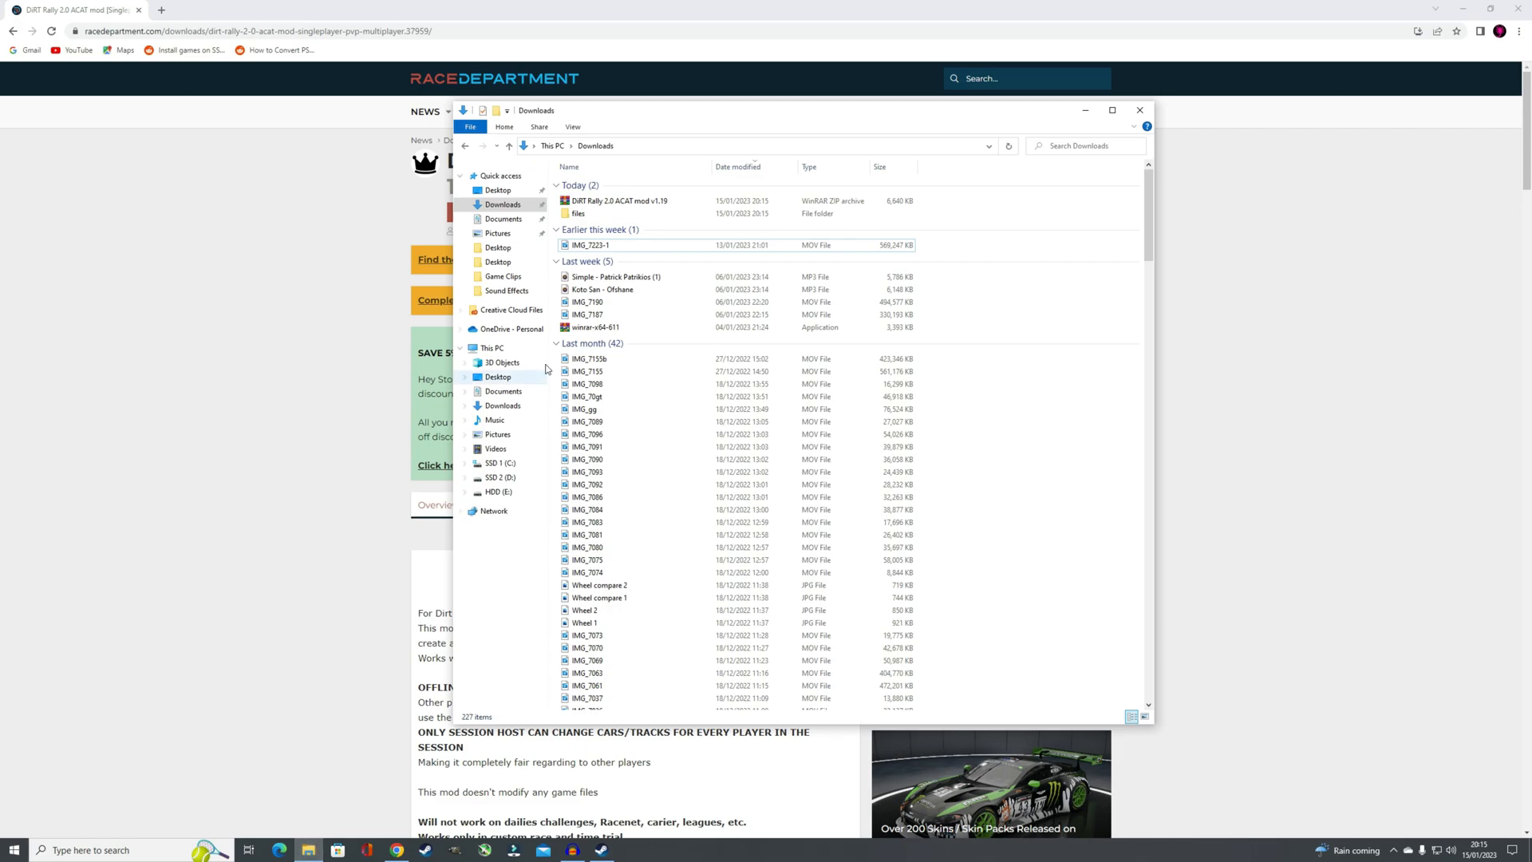
Reopen the ACAT mod v1.19 archive from Downloads and run its Launch ACAT Mod shortcut, allowing Cheat Engine to make changes
left_click(500, 206)
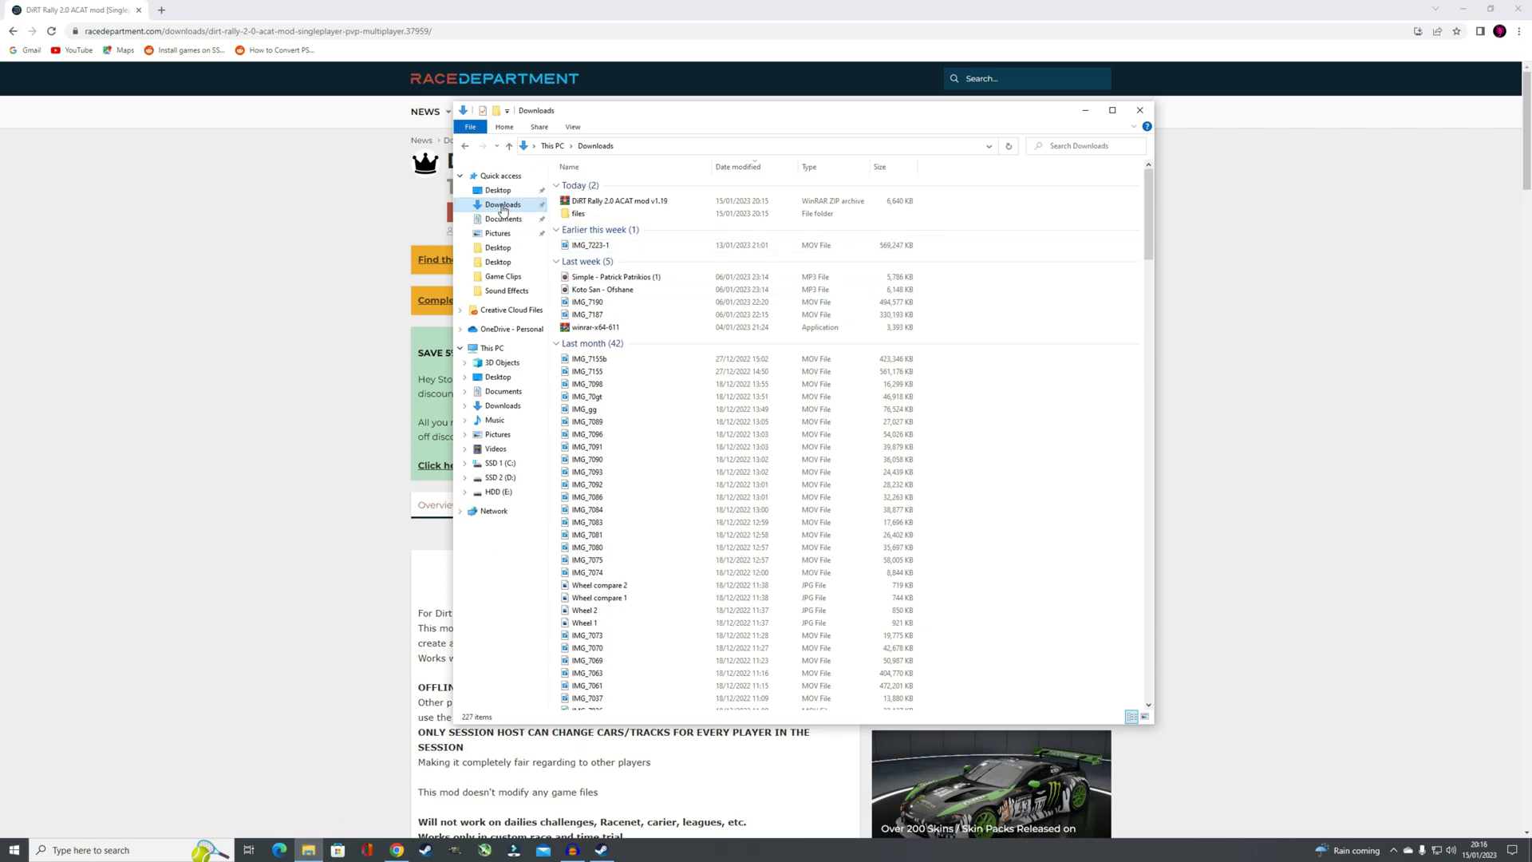
double_click(614, 202)
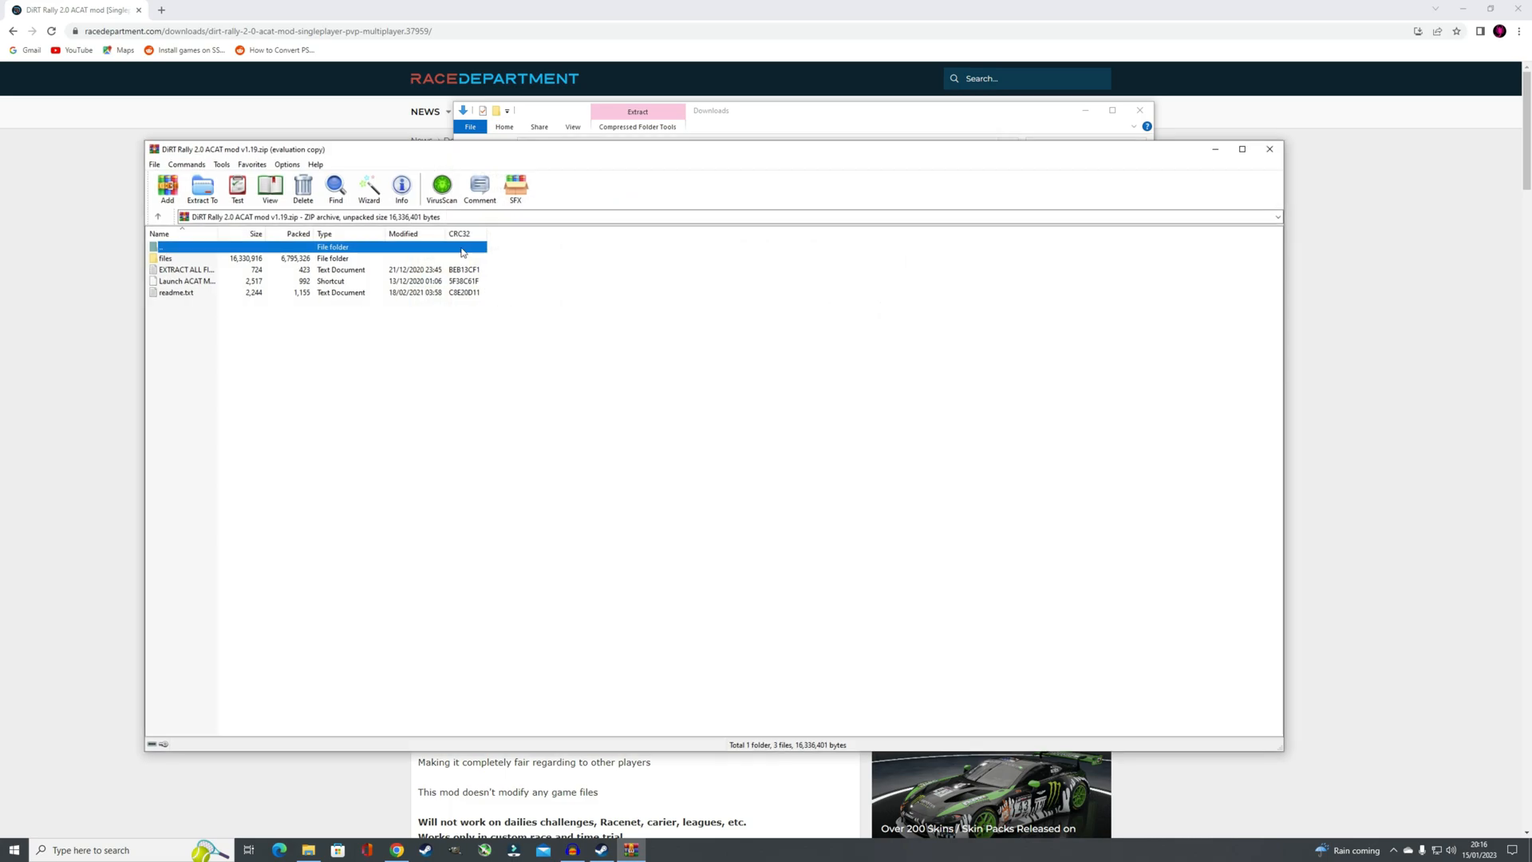
left_click(190, 284)
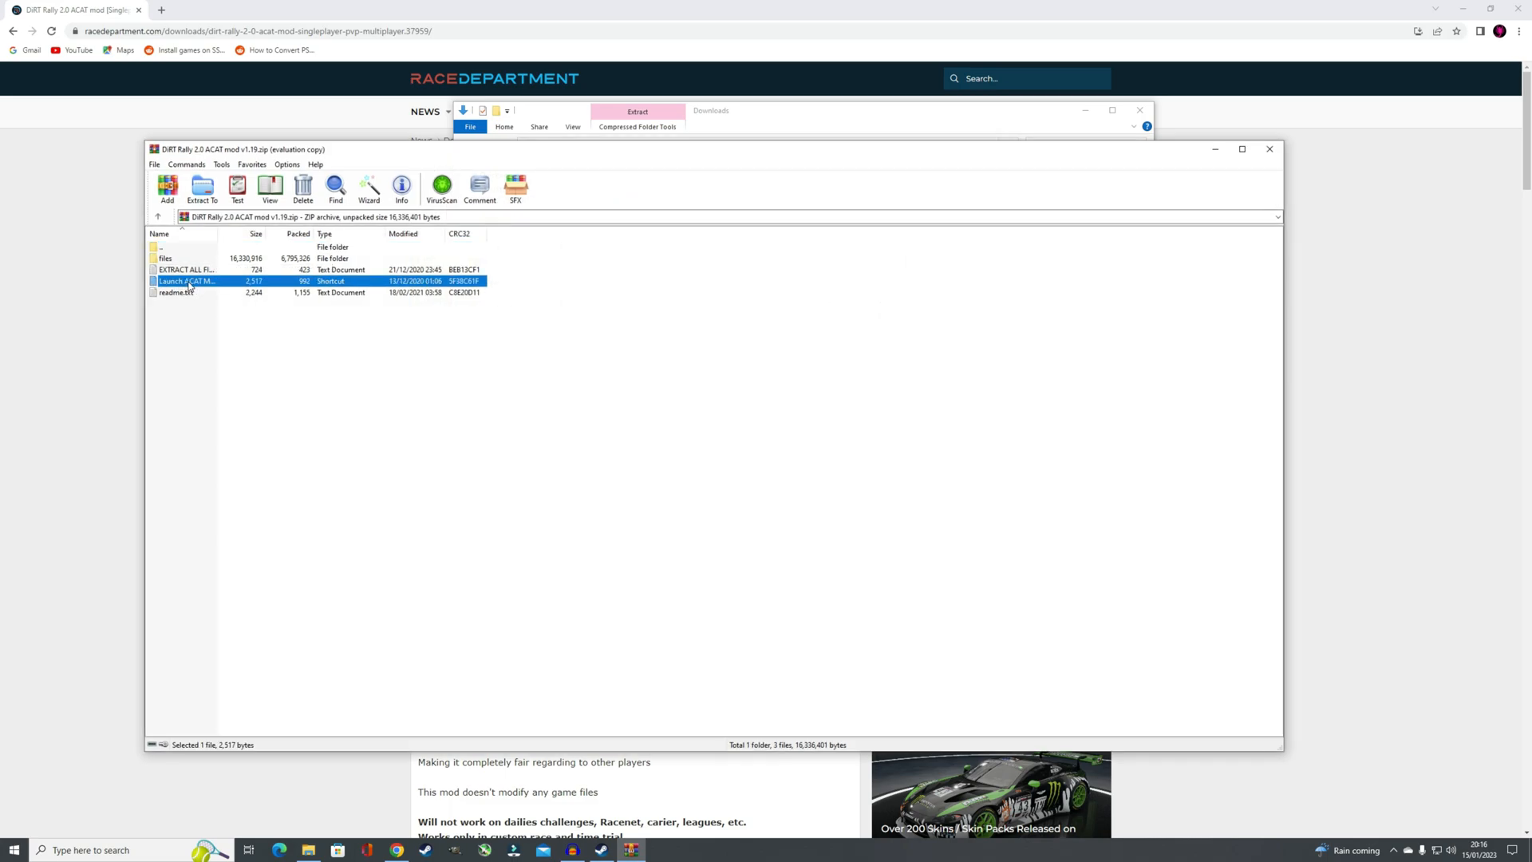
double_click(191, 284)
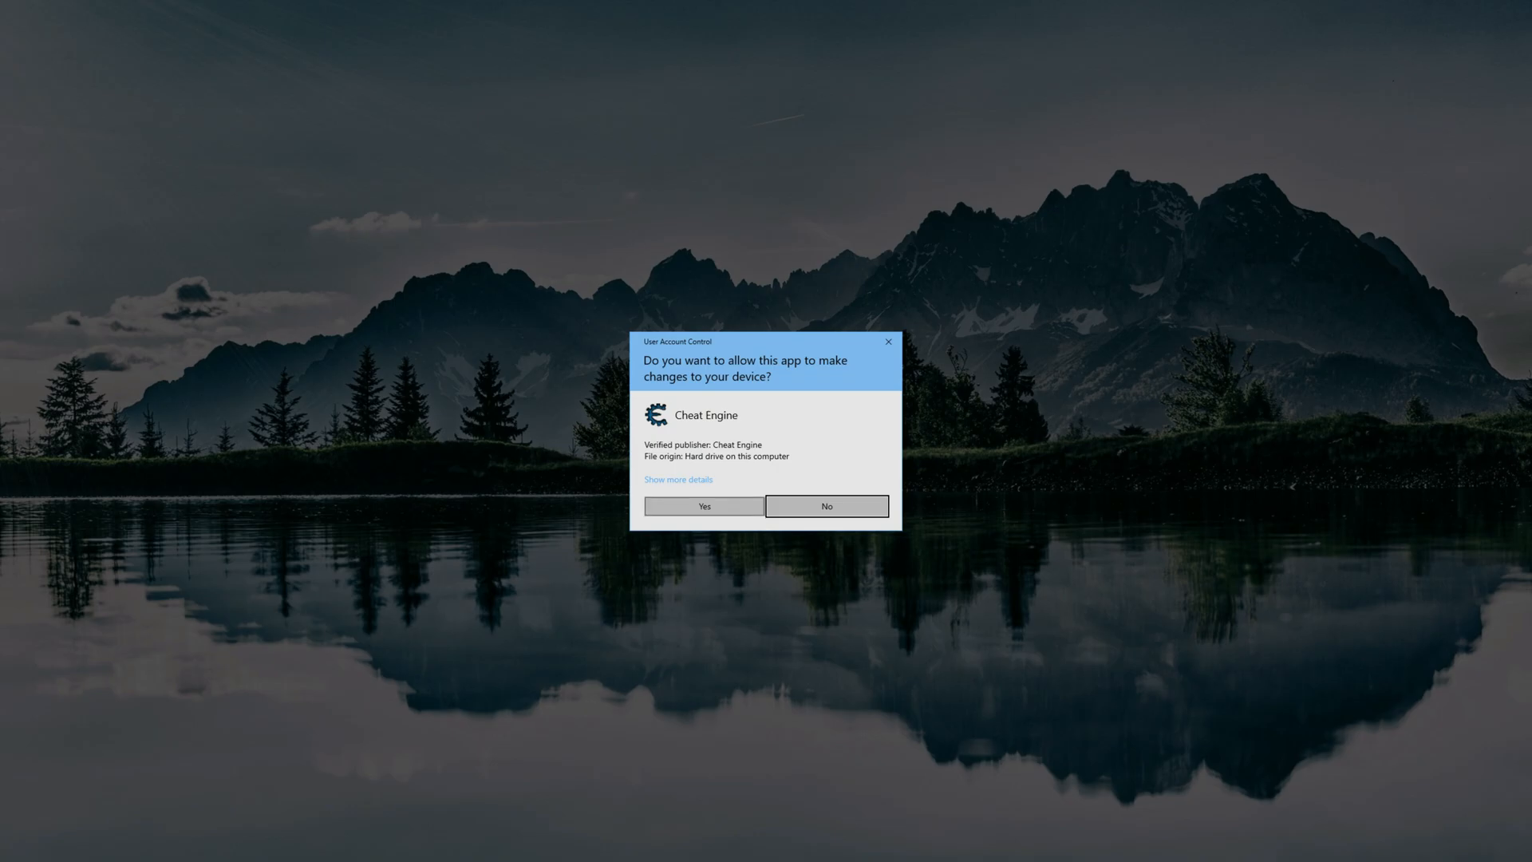
left_click(716, 506)
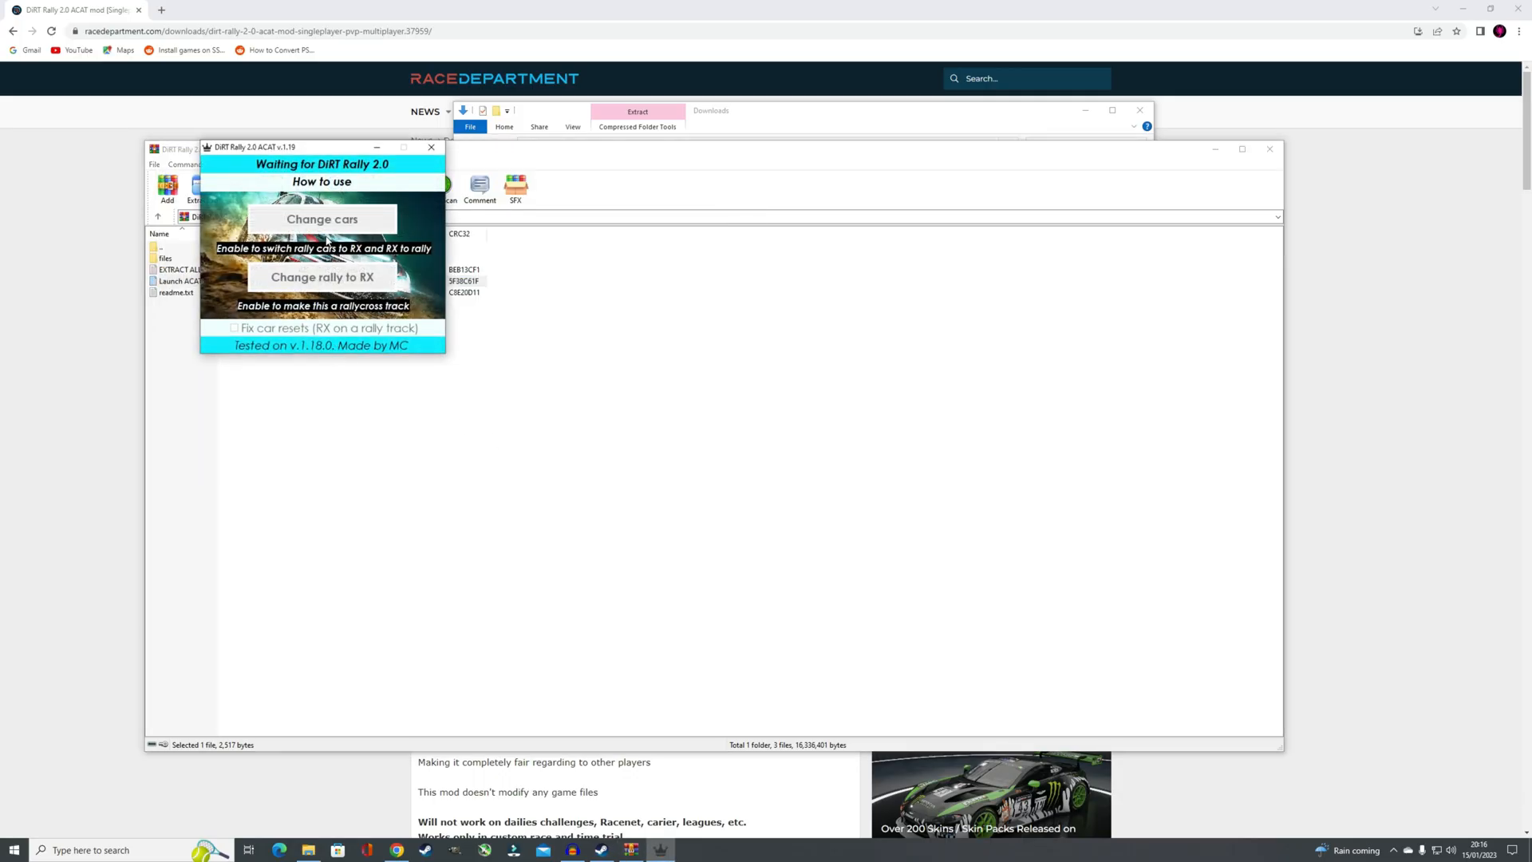
left_click_drag(329, 149, 248, 195)
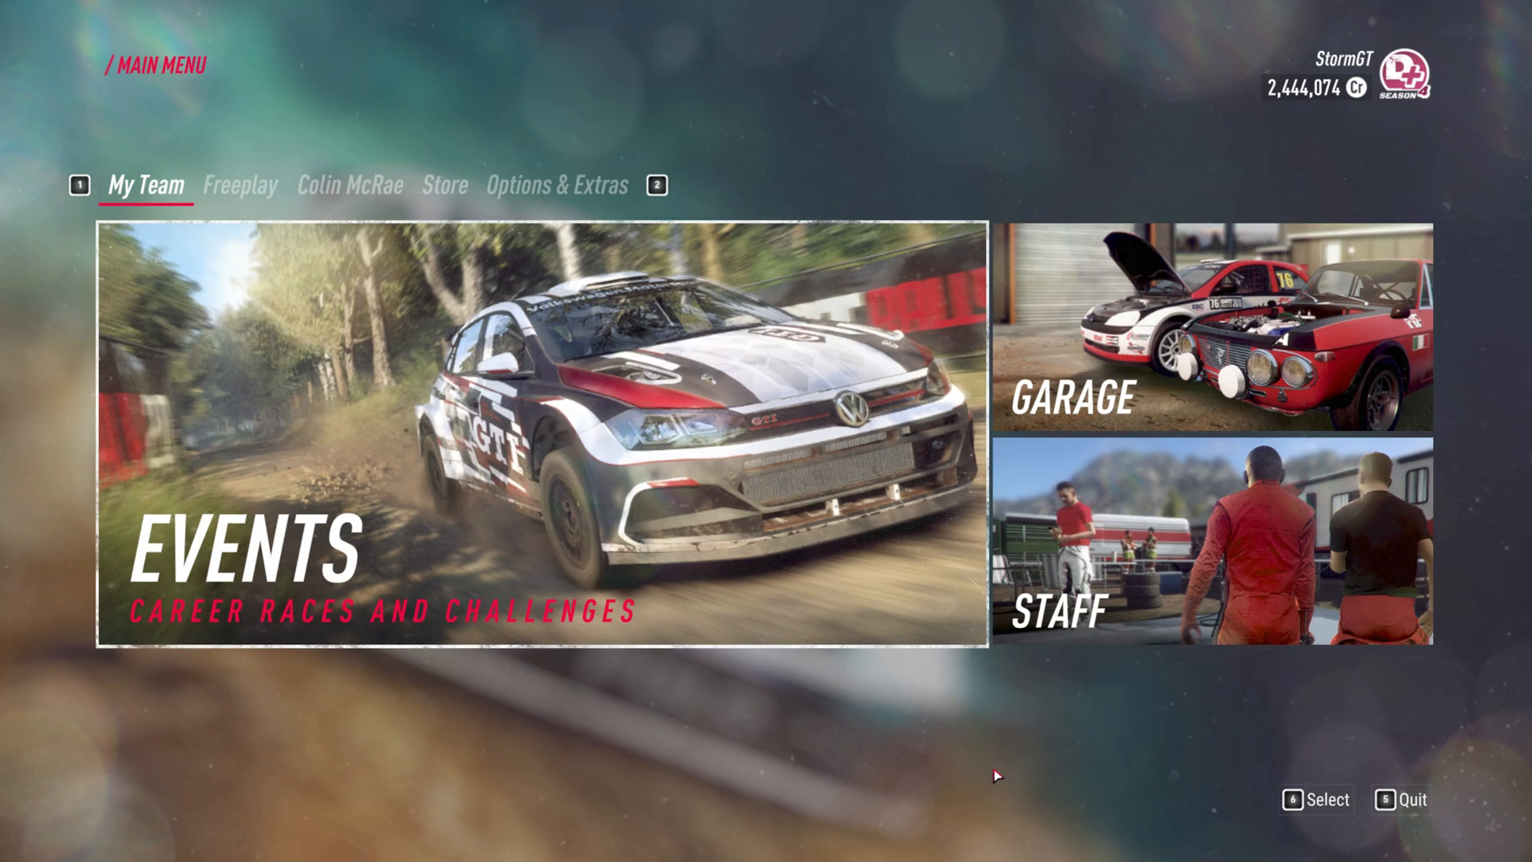
In DiRT Rally 2.0, start creating a custom championship in Freeplay
key("2")
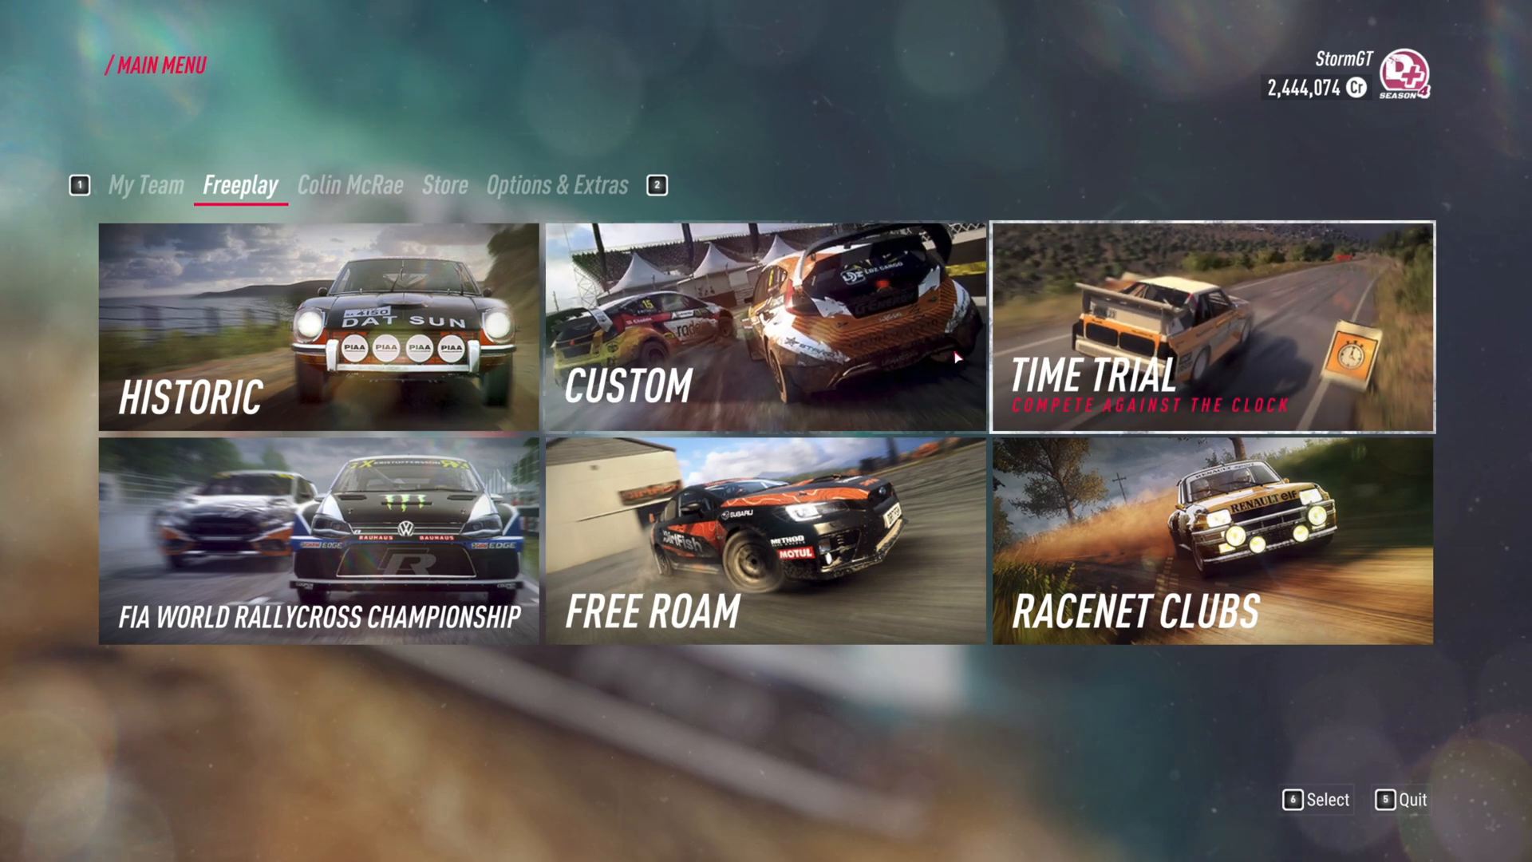
left_click(826, 344)
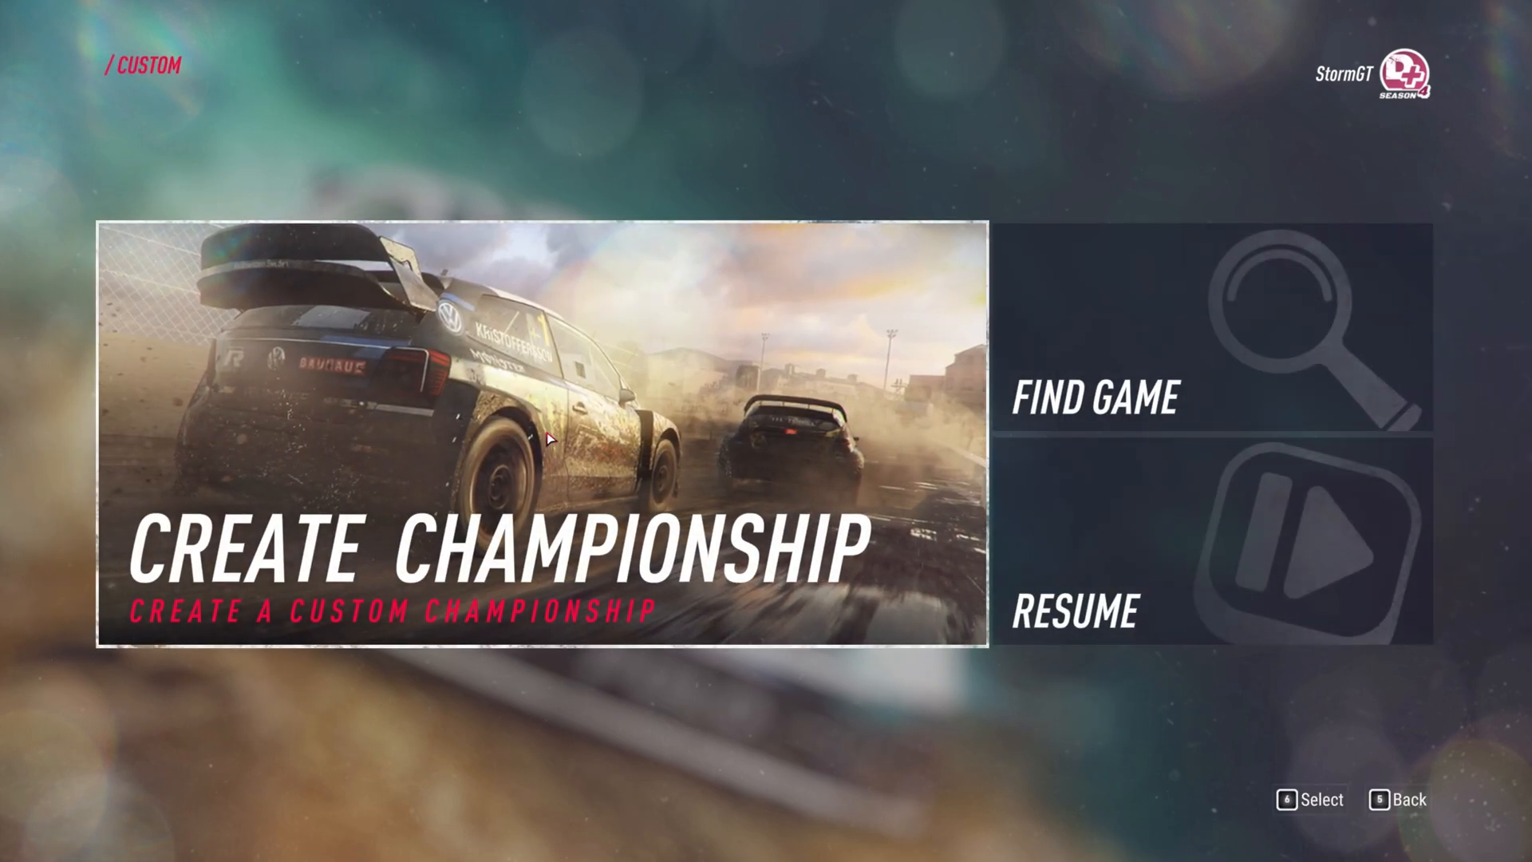
left_click(547, 439)
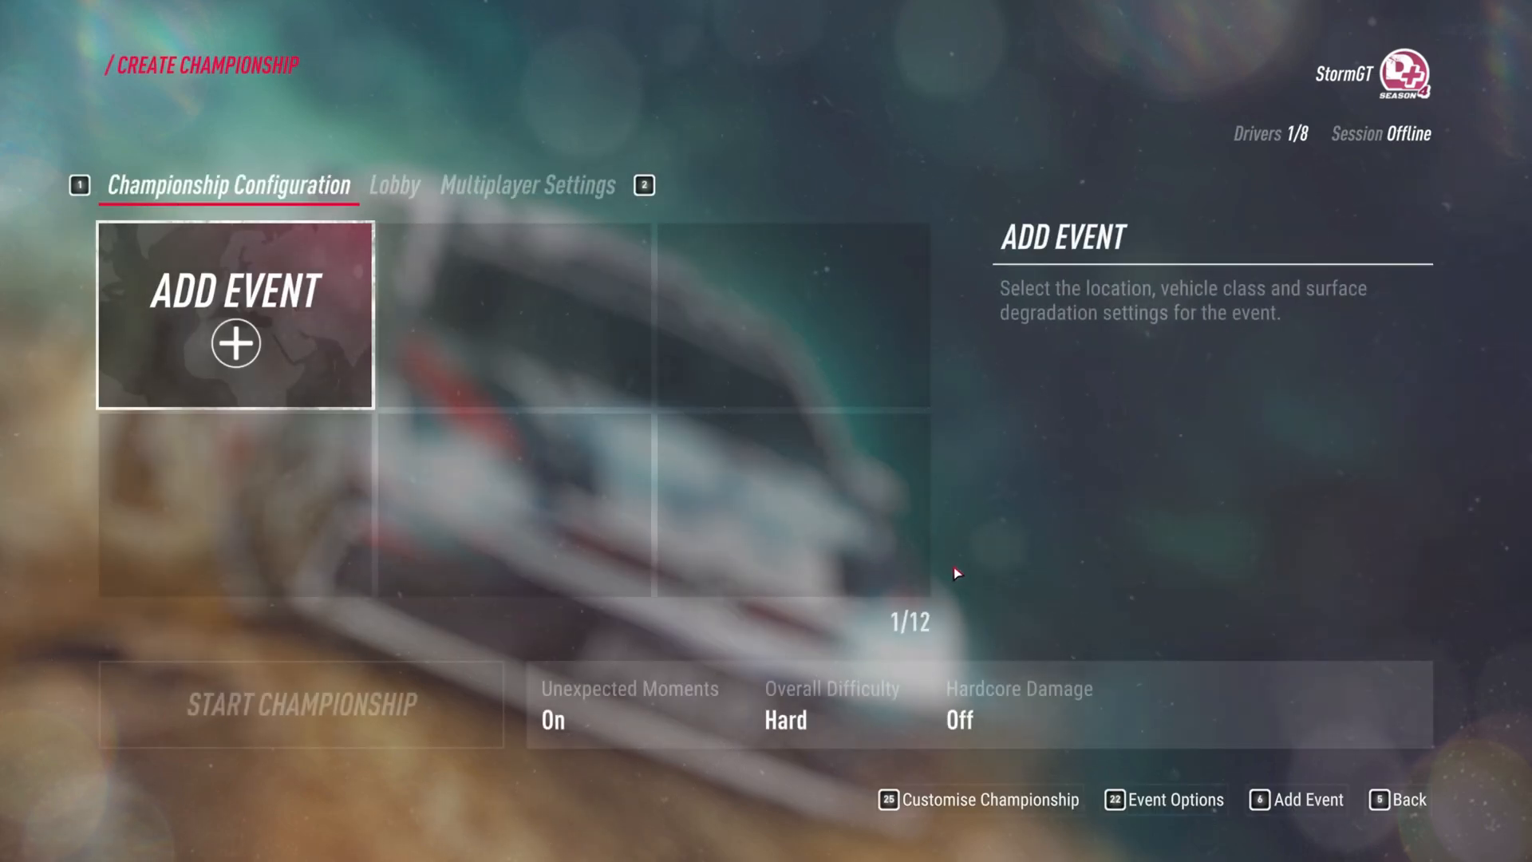
Switch to the ACAT mod window, enable Change cars, and return to the game's championship setup
key("super")
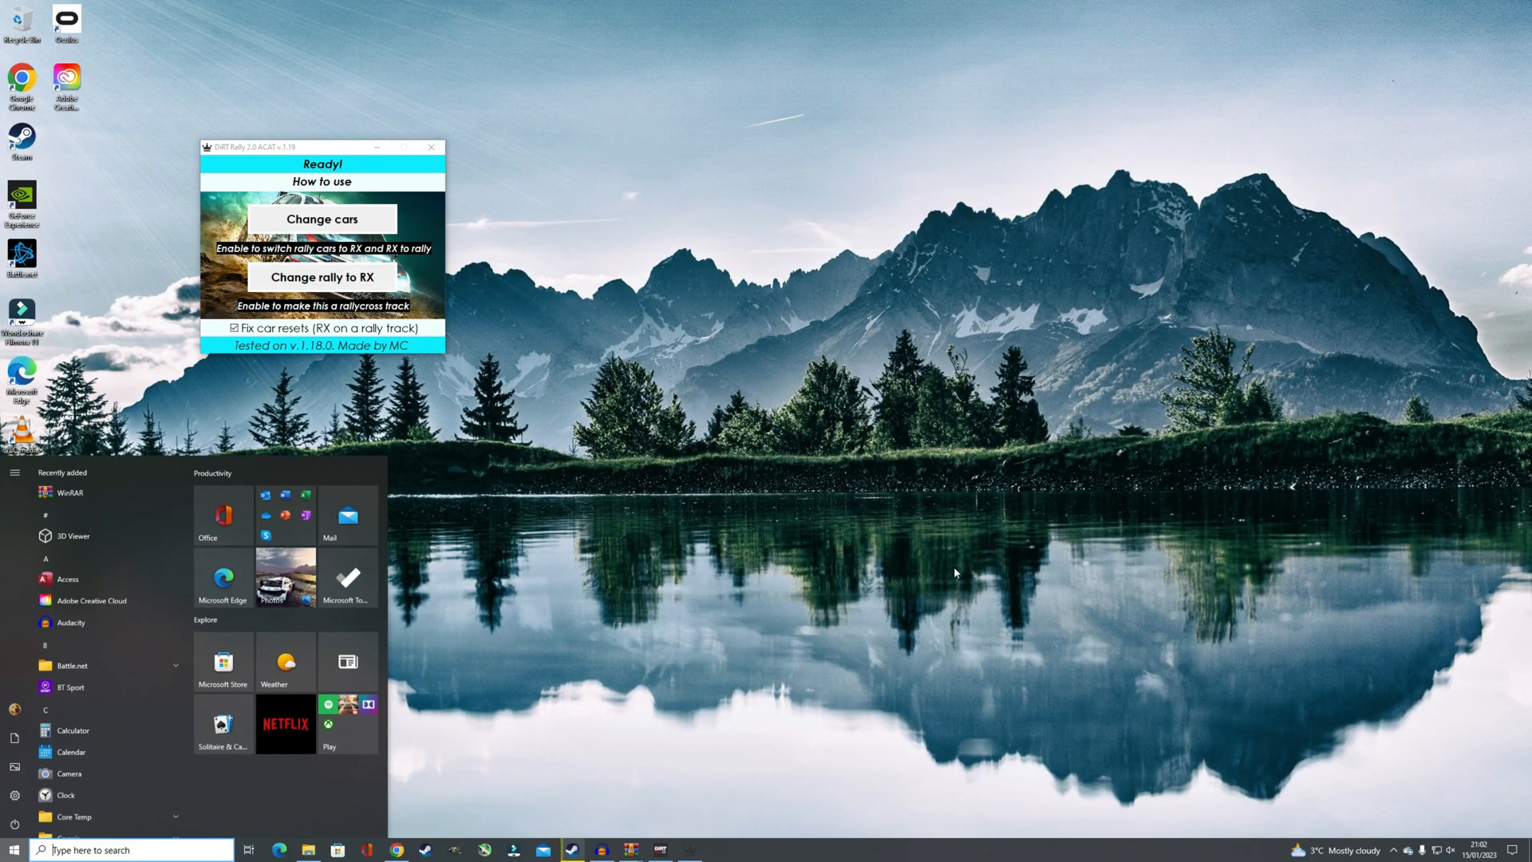
left_click(644, 287)
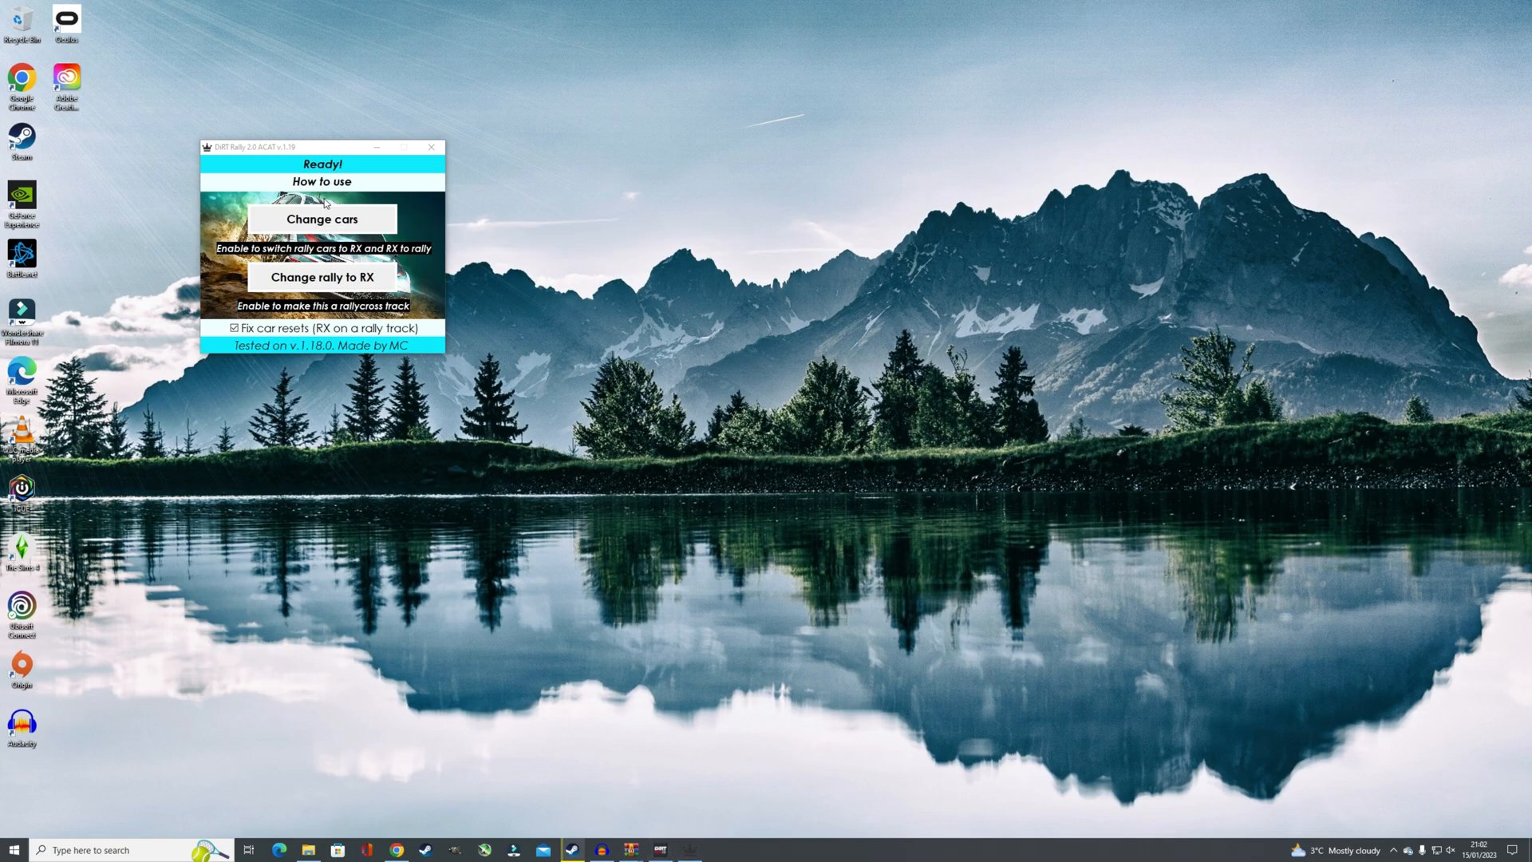
left_click(323, 224)
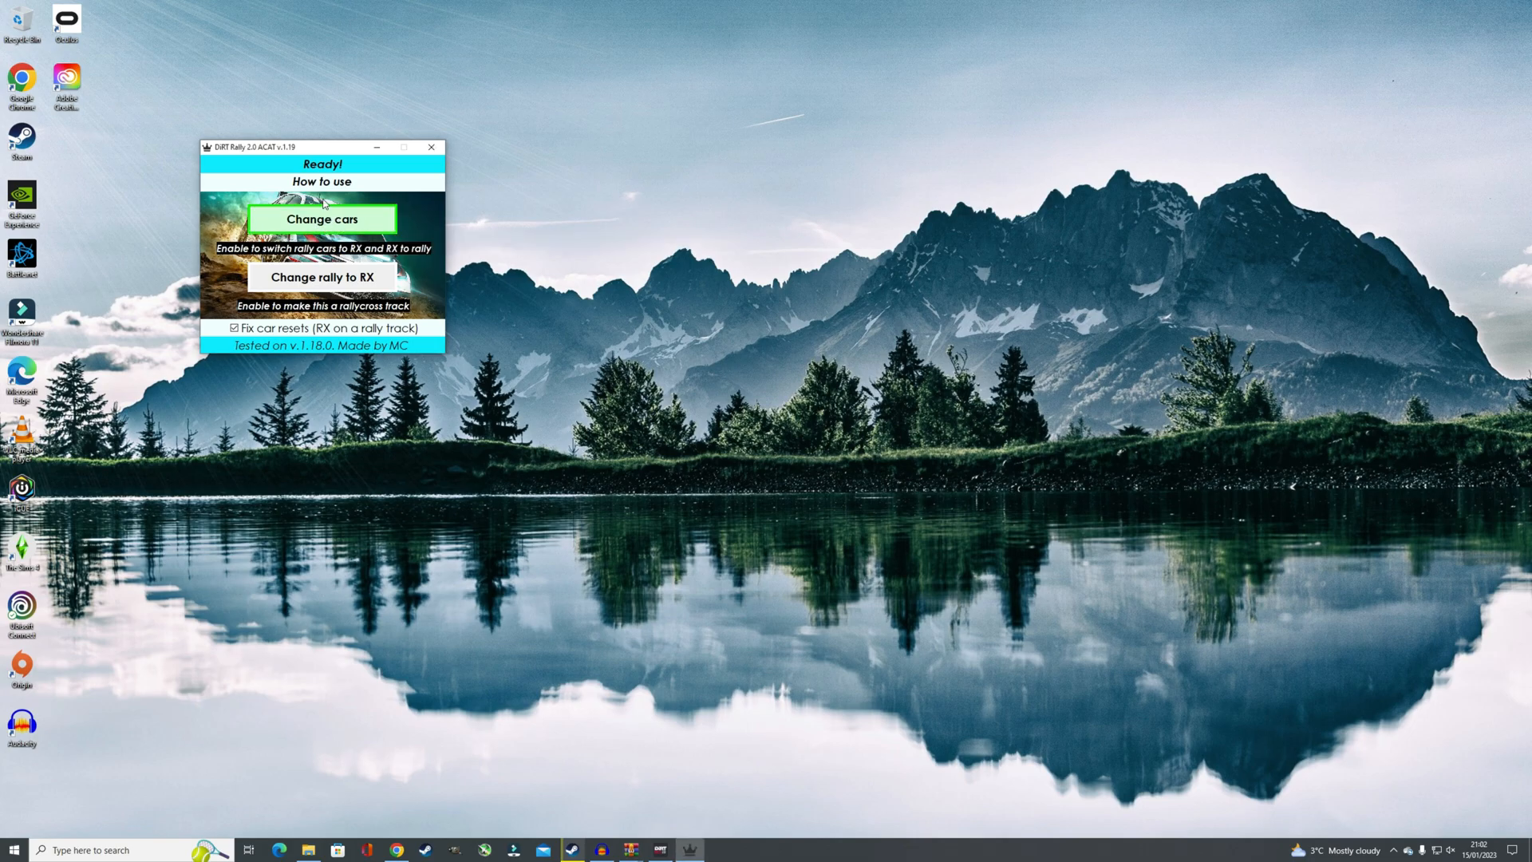
left_click(660, 852)
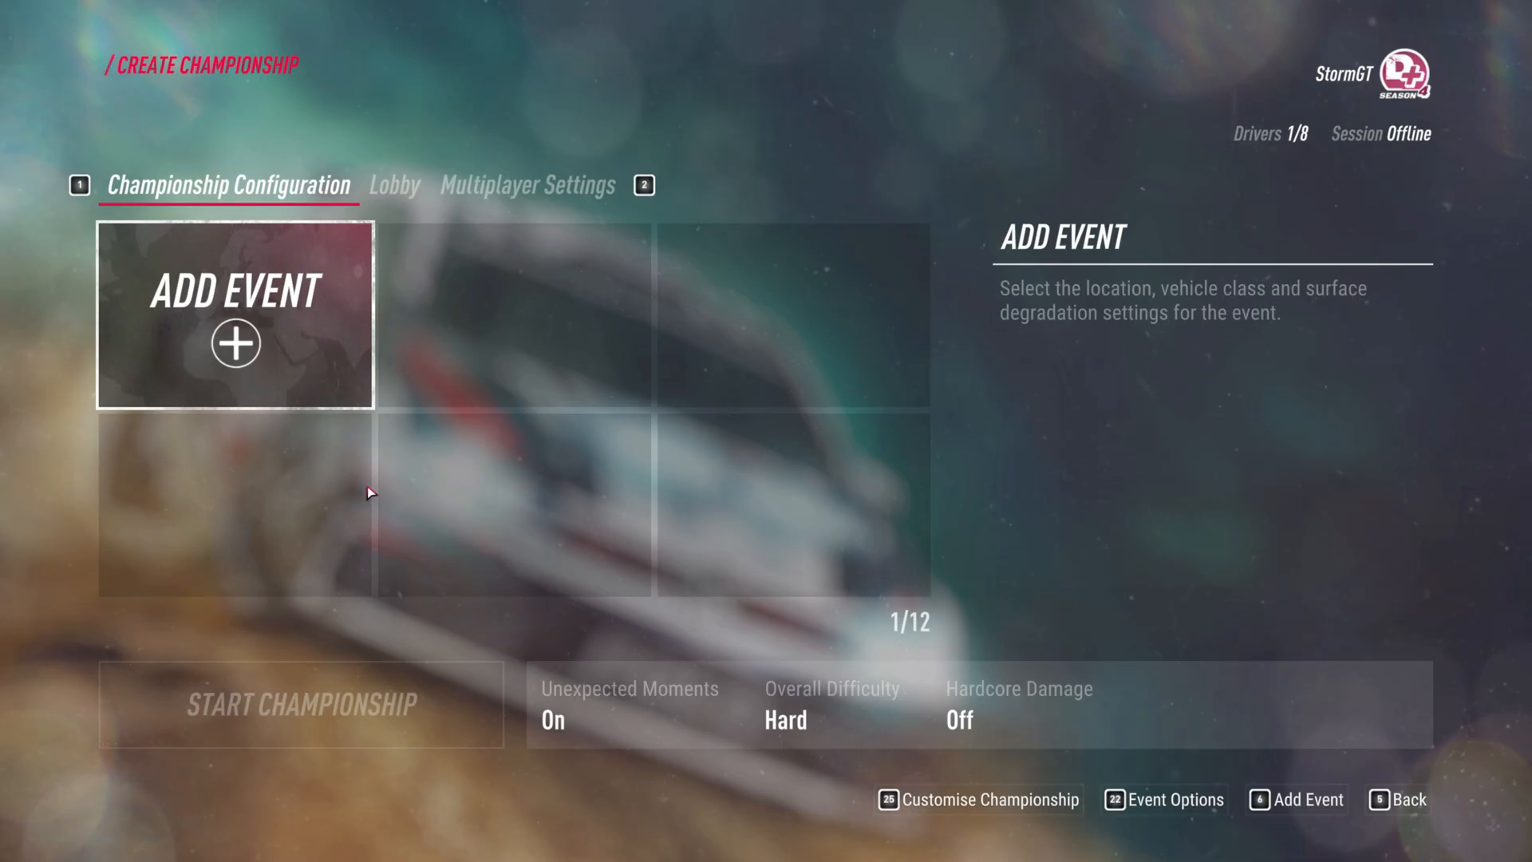
Add a Catamarca Province, Argentina event to the championship and set its vehicle class to RX Supercars
left_click(289, 336)
left_click(361, 333)
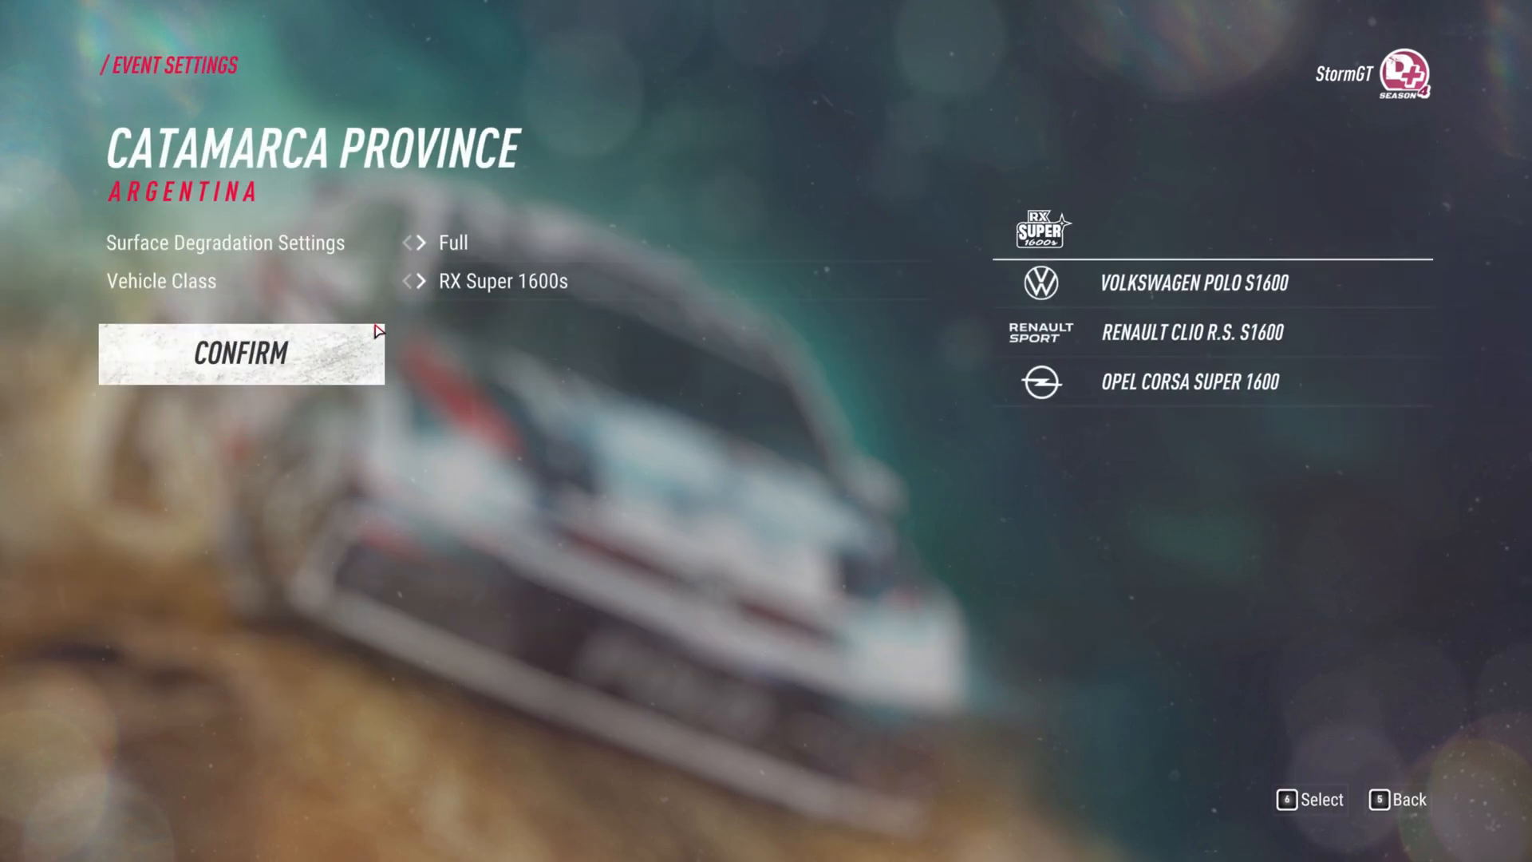
left_click(416, 285)
left_click(415, 285)
left_click(419, 286)
left_click(422, 286)
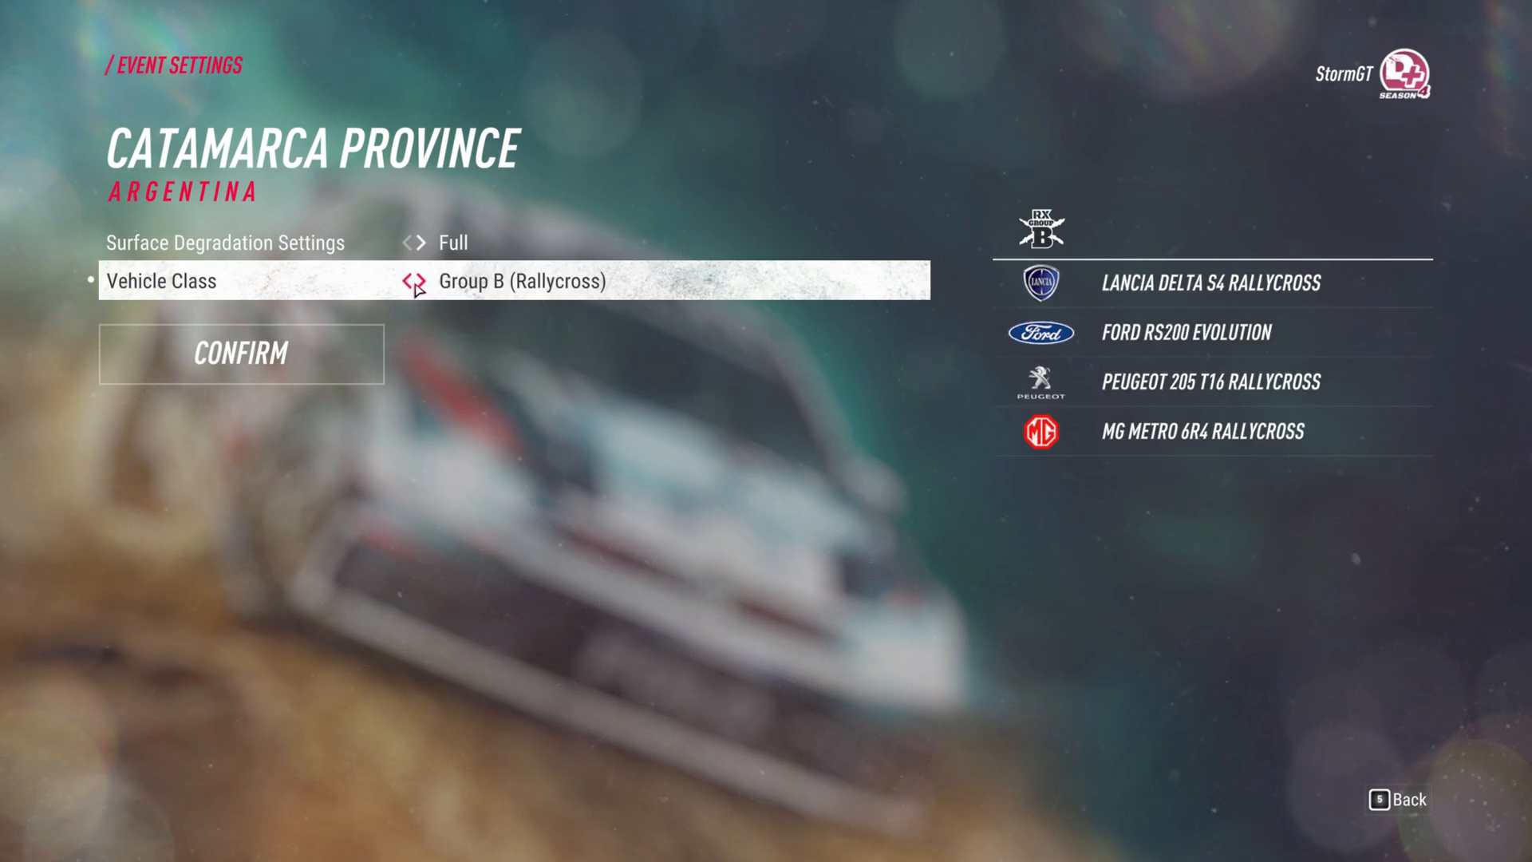
left_click(421, 285)
left_click(423, 284)
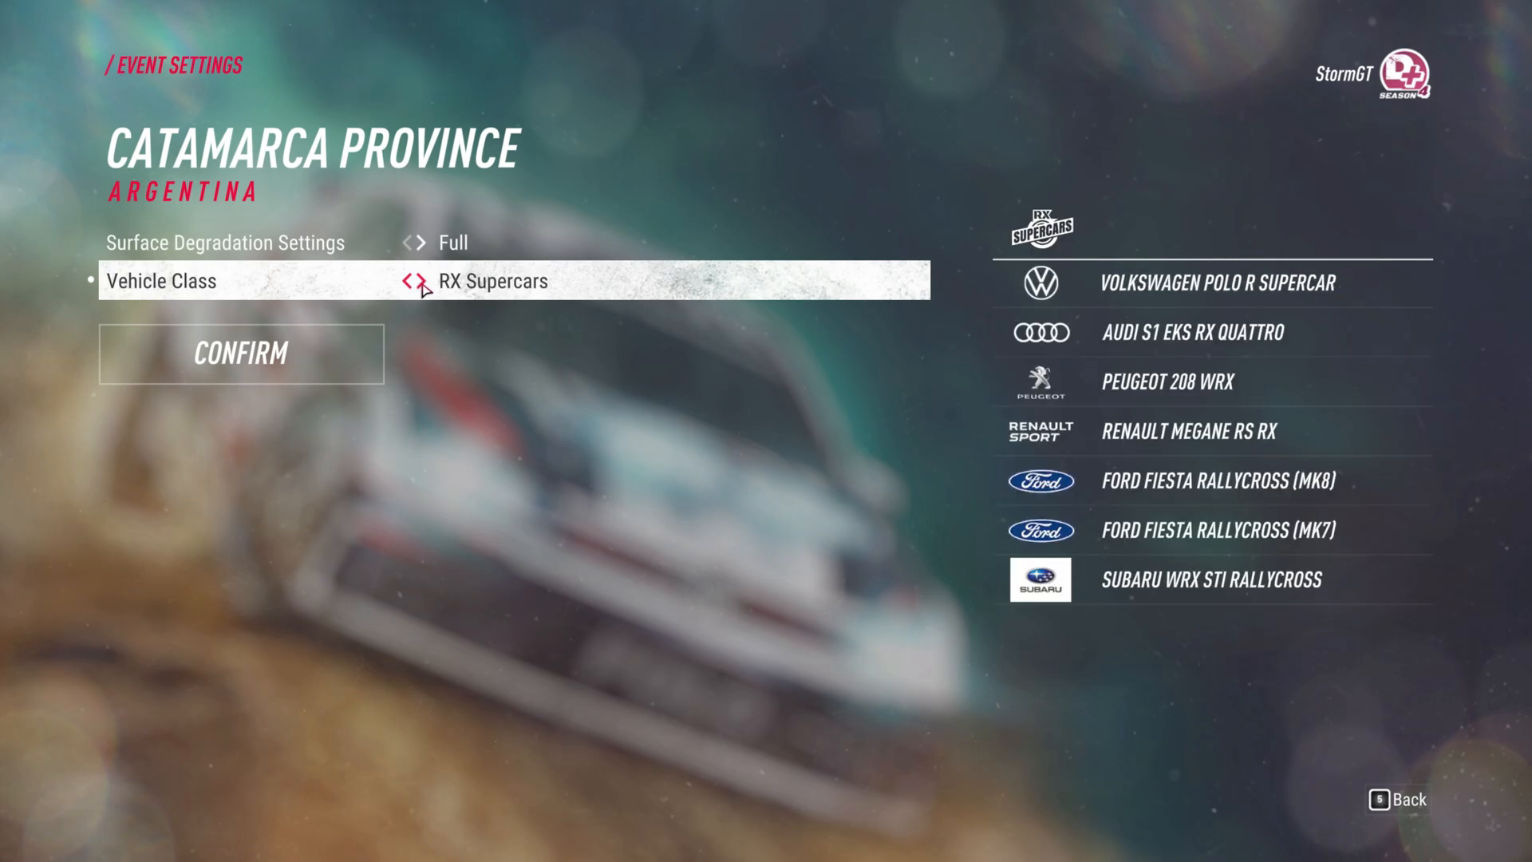
Confirm the event settings and the single Valle de los puentes stage, and start the championship
left_click(283, 356)
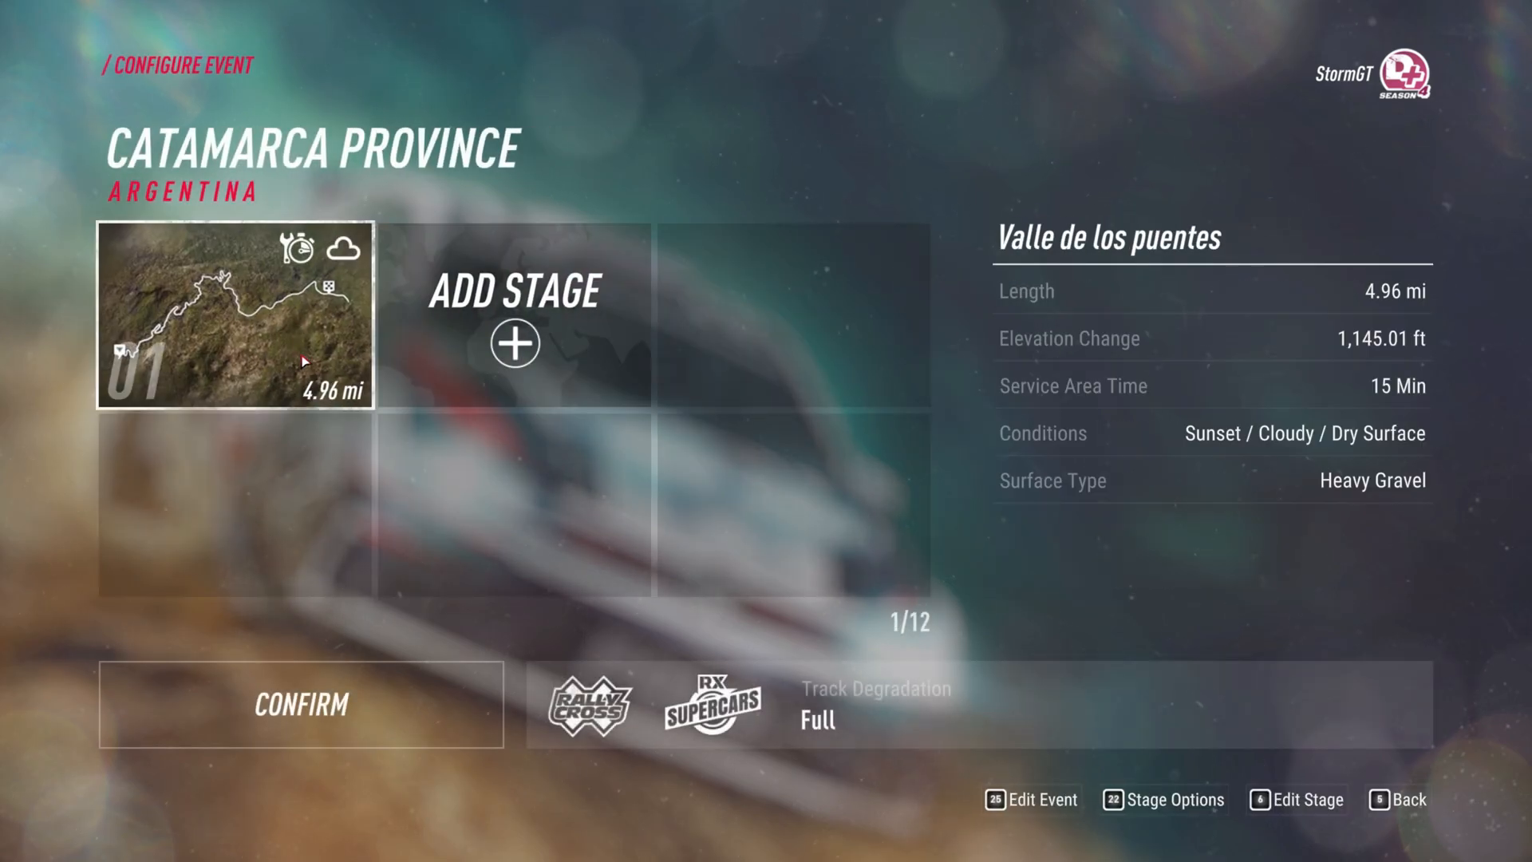
left_click(352, 701)
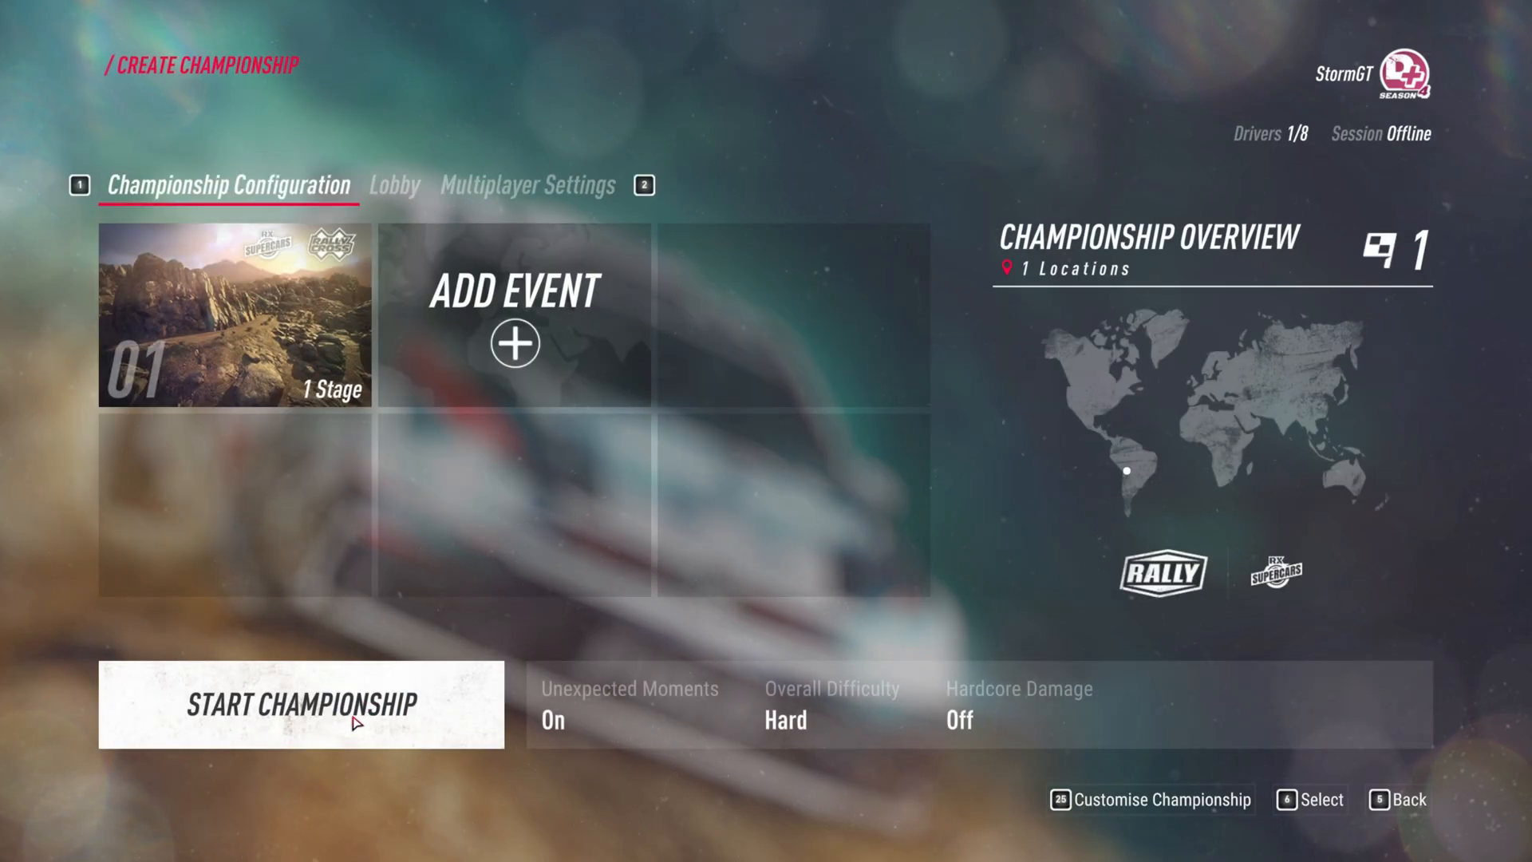
left_click(356, 719)
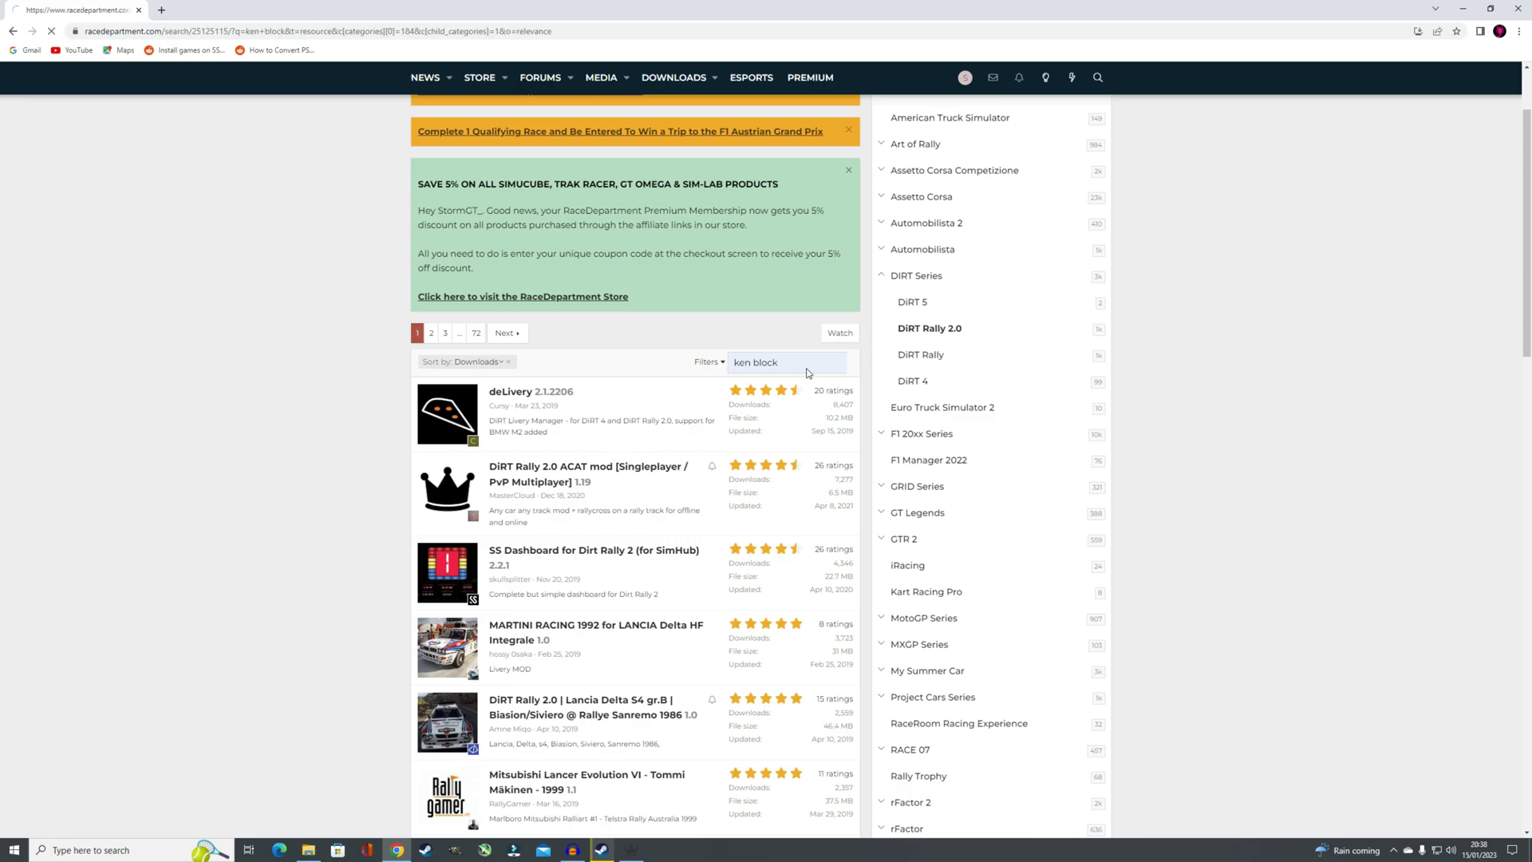
In the web browser, search RaceDepartment's DiRT Rally 2.0 mods for "ken block" and open the Ford Fiesta WRX MK8 Ken BLOCK 2020 page
key("Return")
scroll(402, 524, "down", 3)
scroll(376, 542, "down", 3)
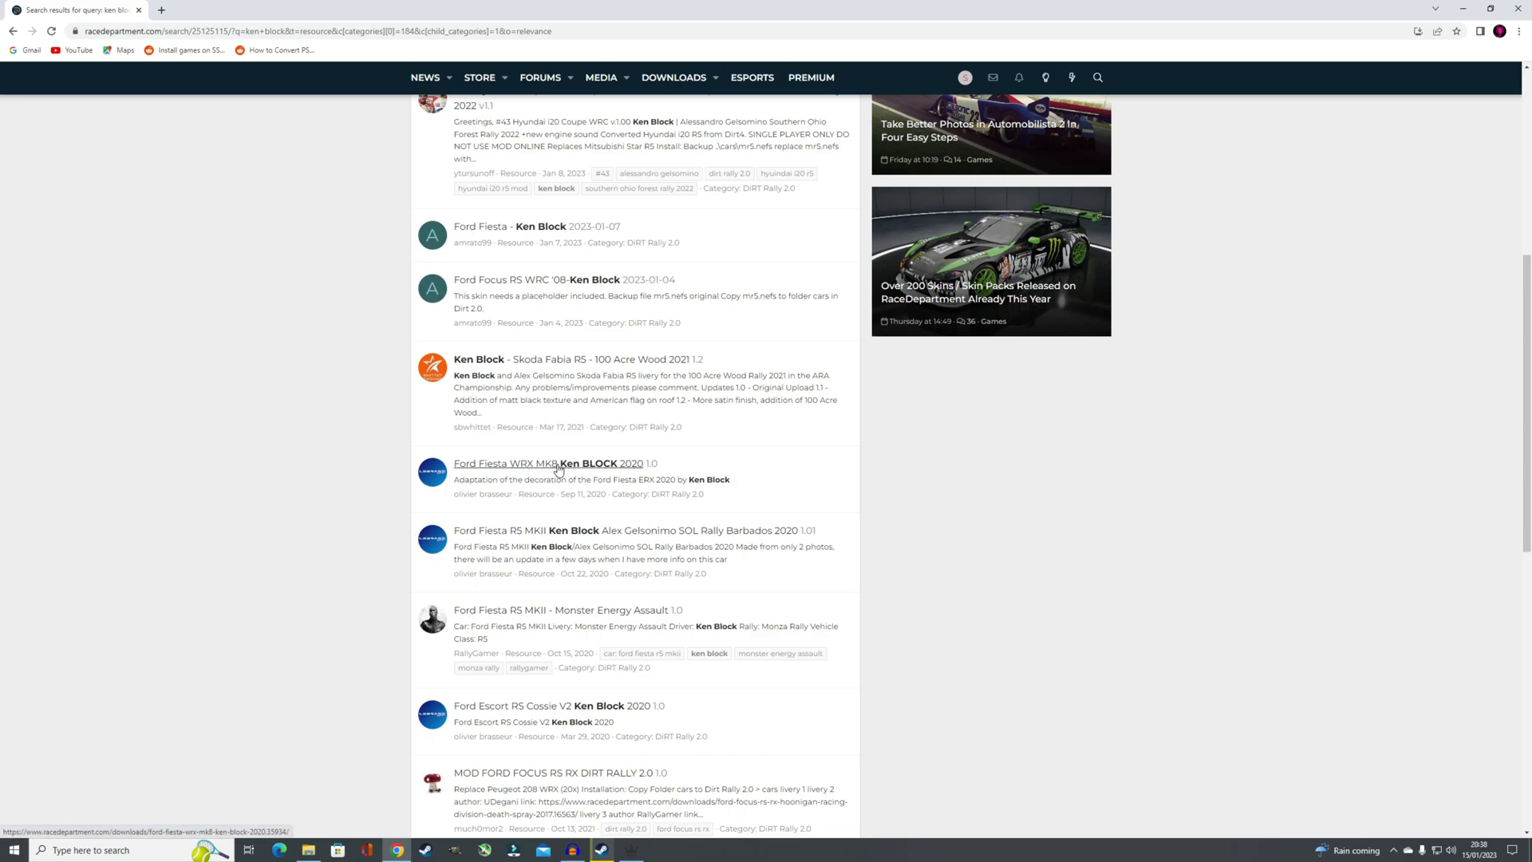
left_click(593, 469)
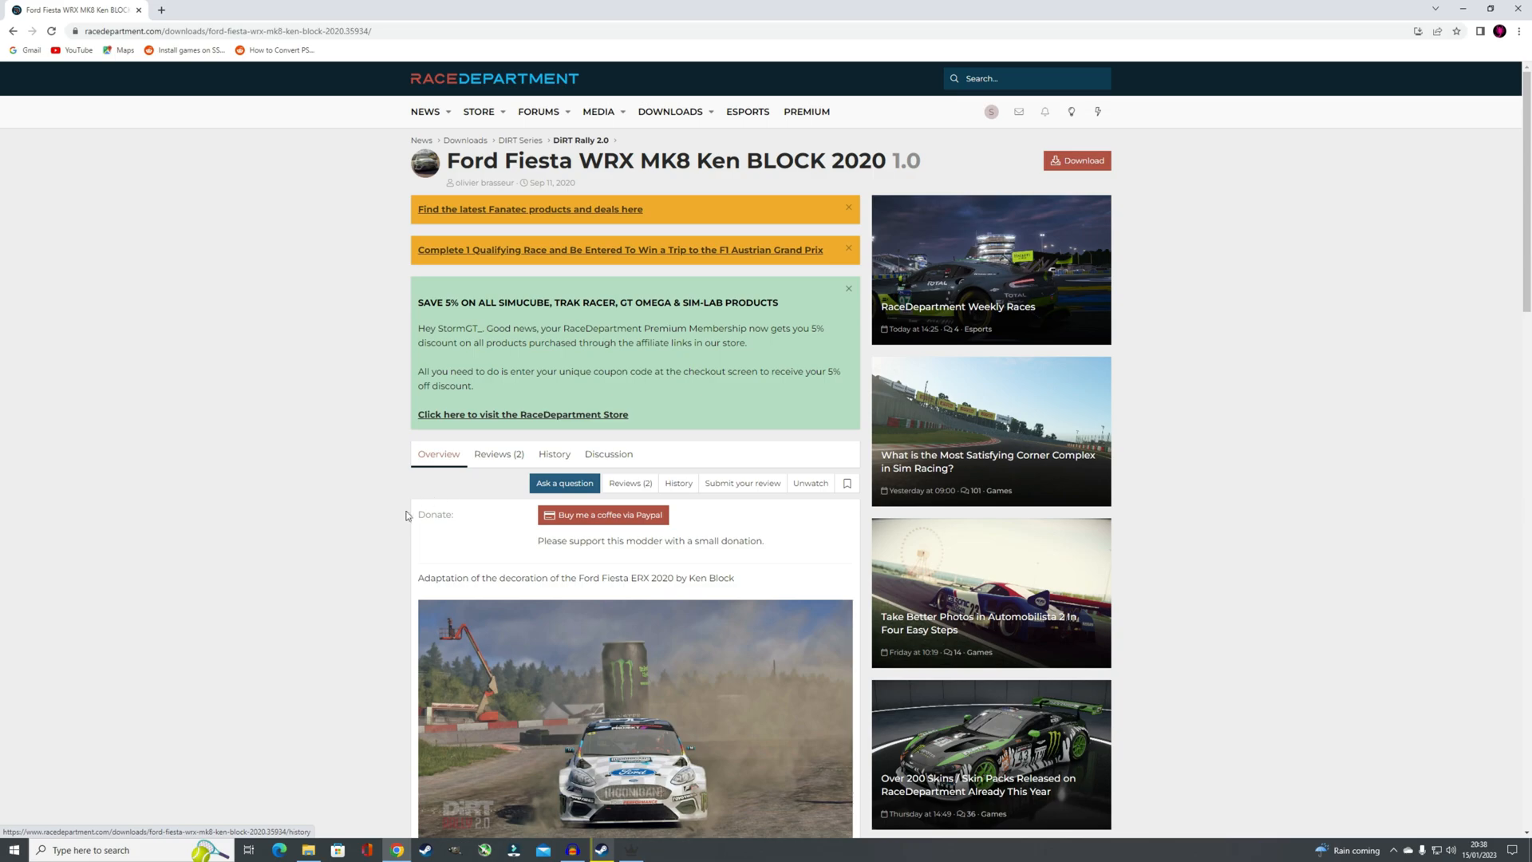
Examine the livery preview images and description on the Ford Fiesta WRX MK8 Ken BLOCK 2020 page
scroll(549, 580, "down", 6)
scroll(550, 580, "down", 2)
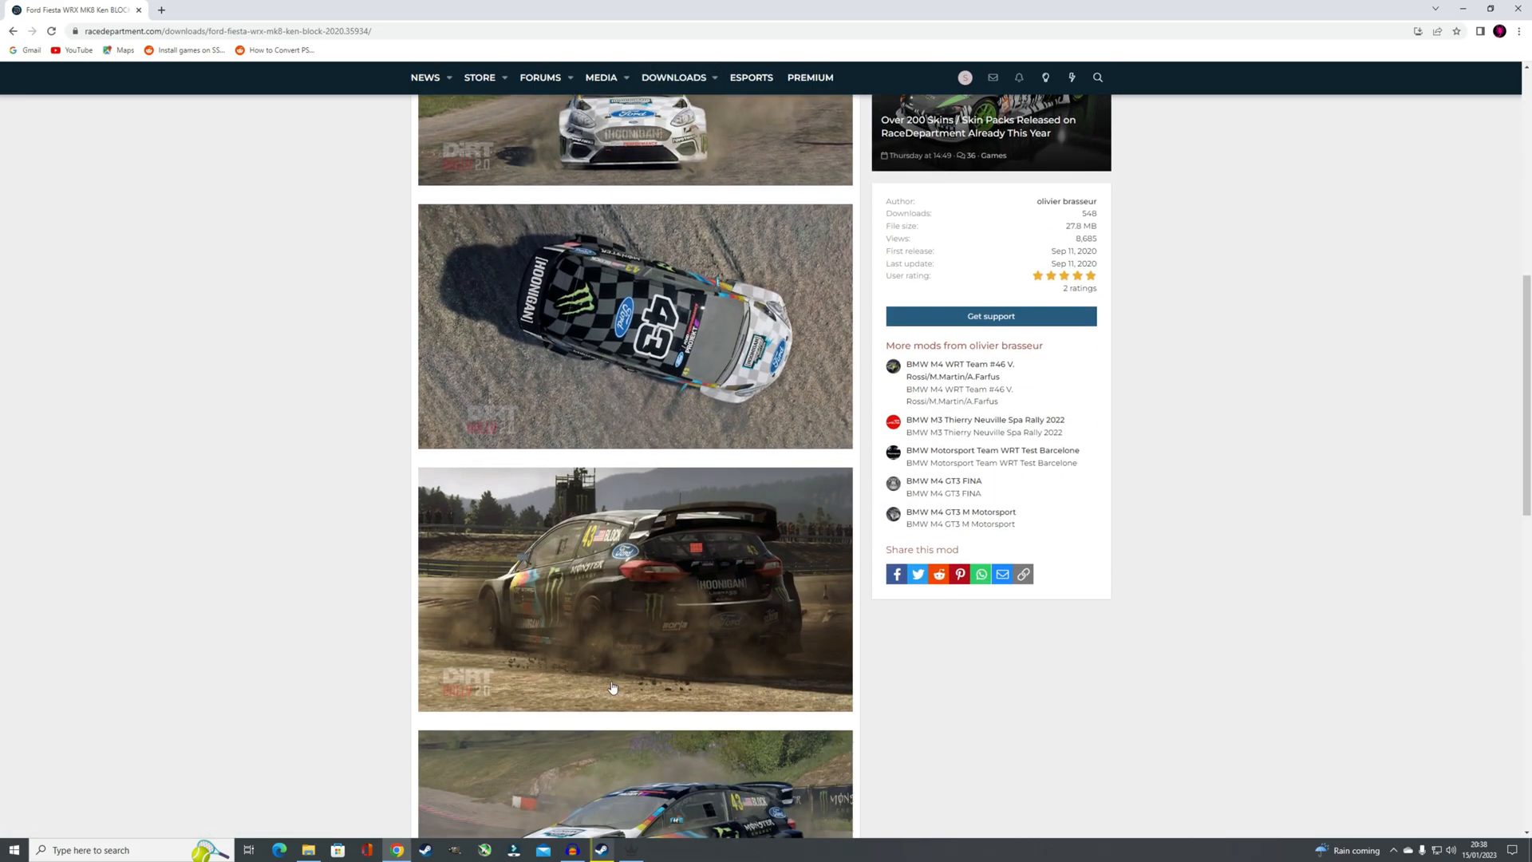
scroll(611, 662, "down", 3)
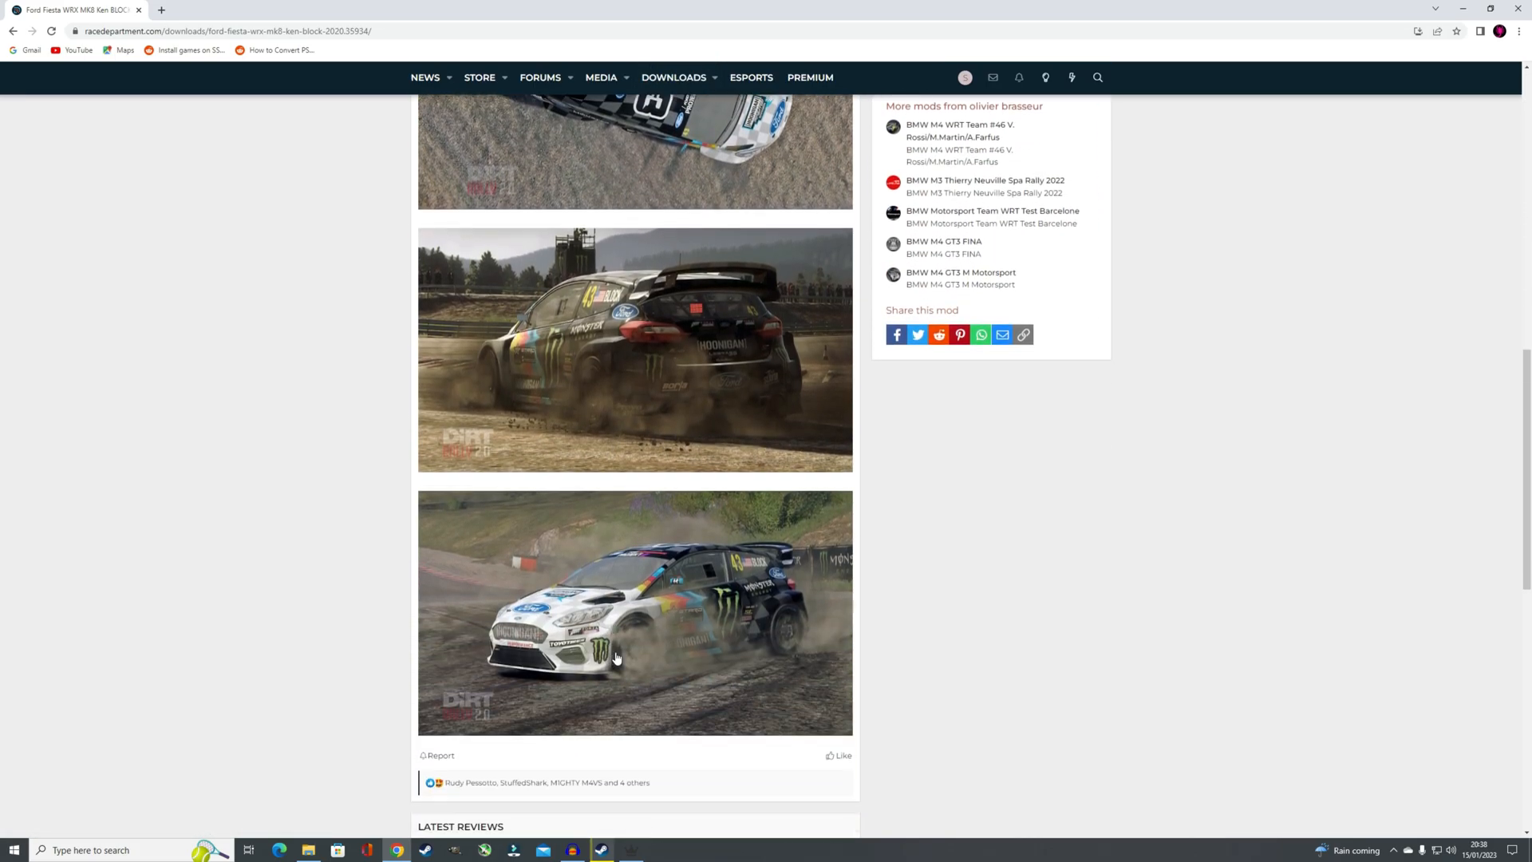
scroll(617, 657, "up", 7)
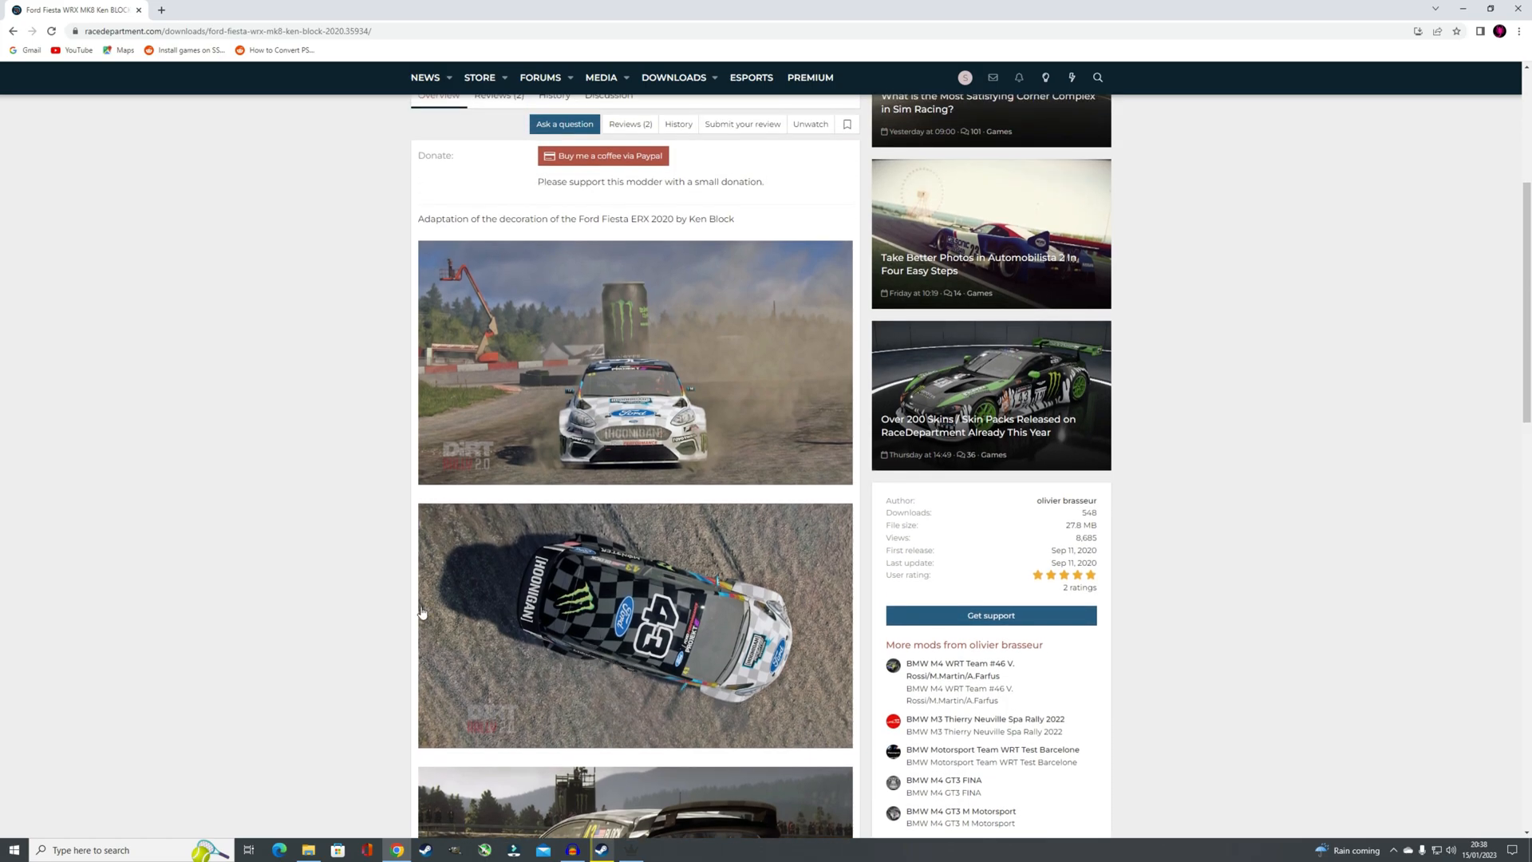
scroll(338, 614, "up", 4)
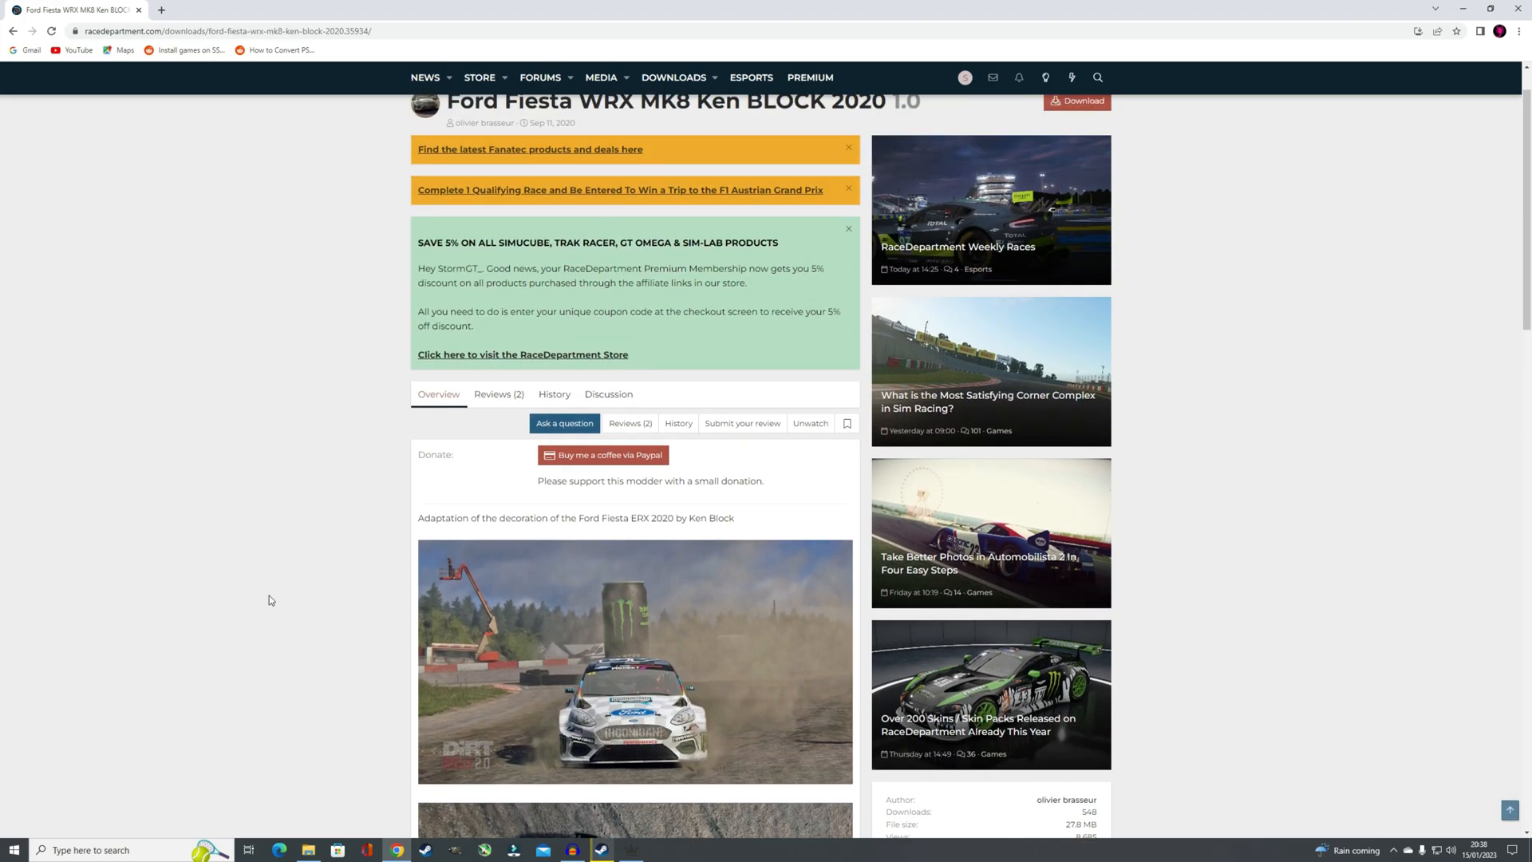
scroll(300, 602, "down", 3)
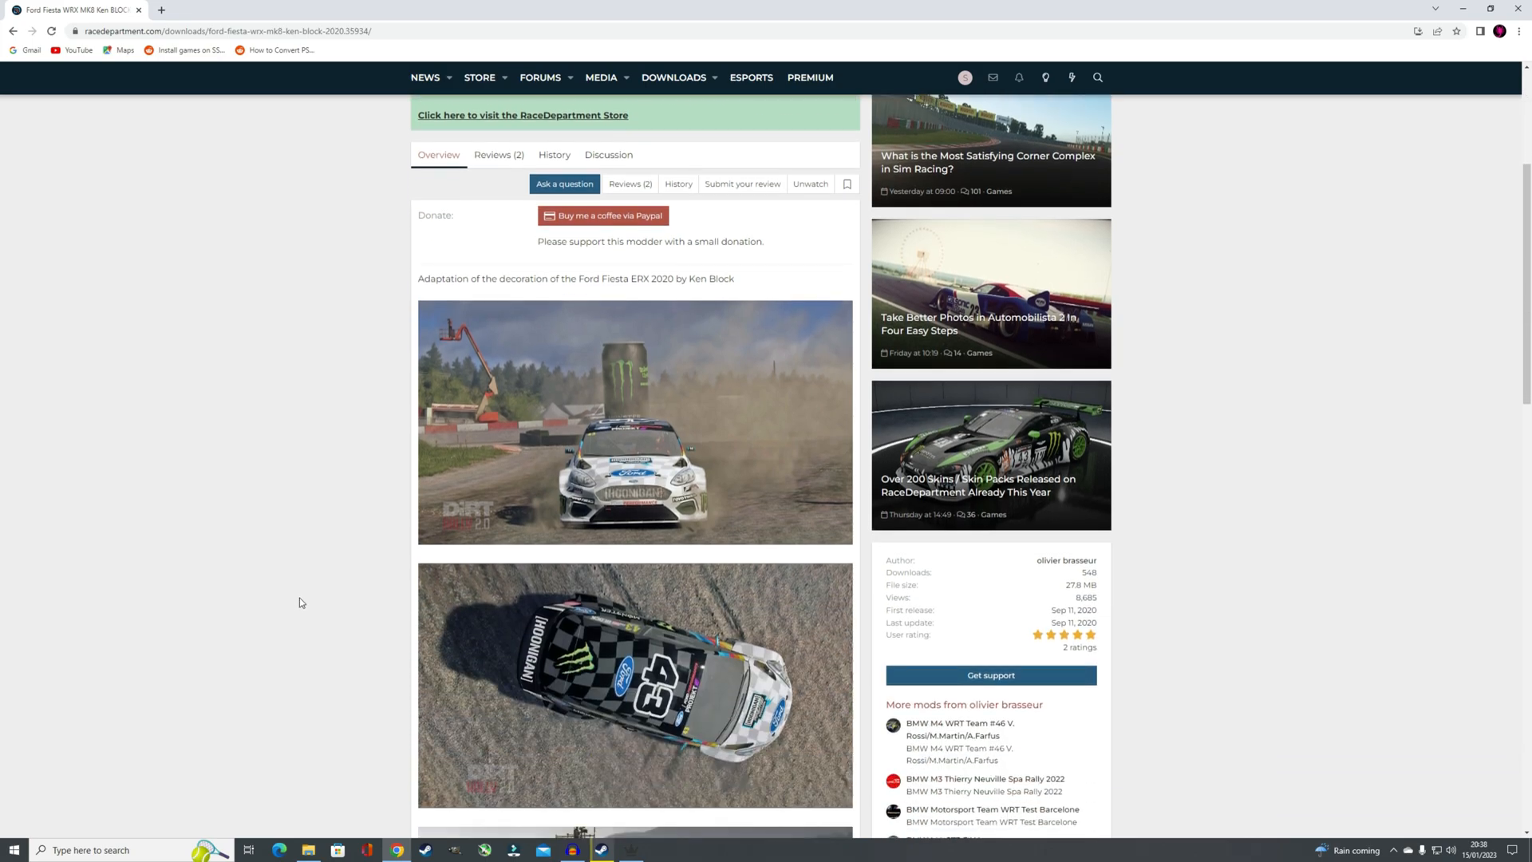
scroll(308, 589, "down", 2)
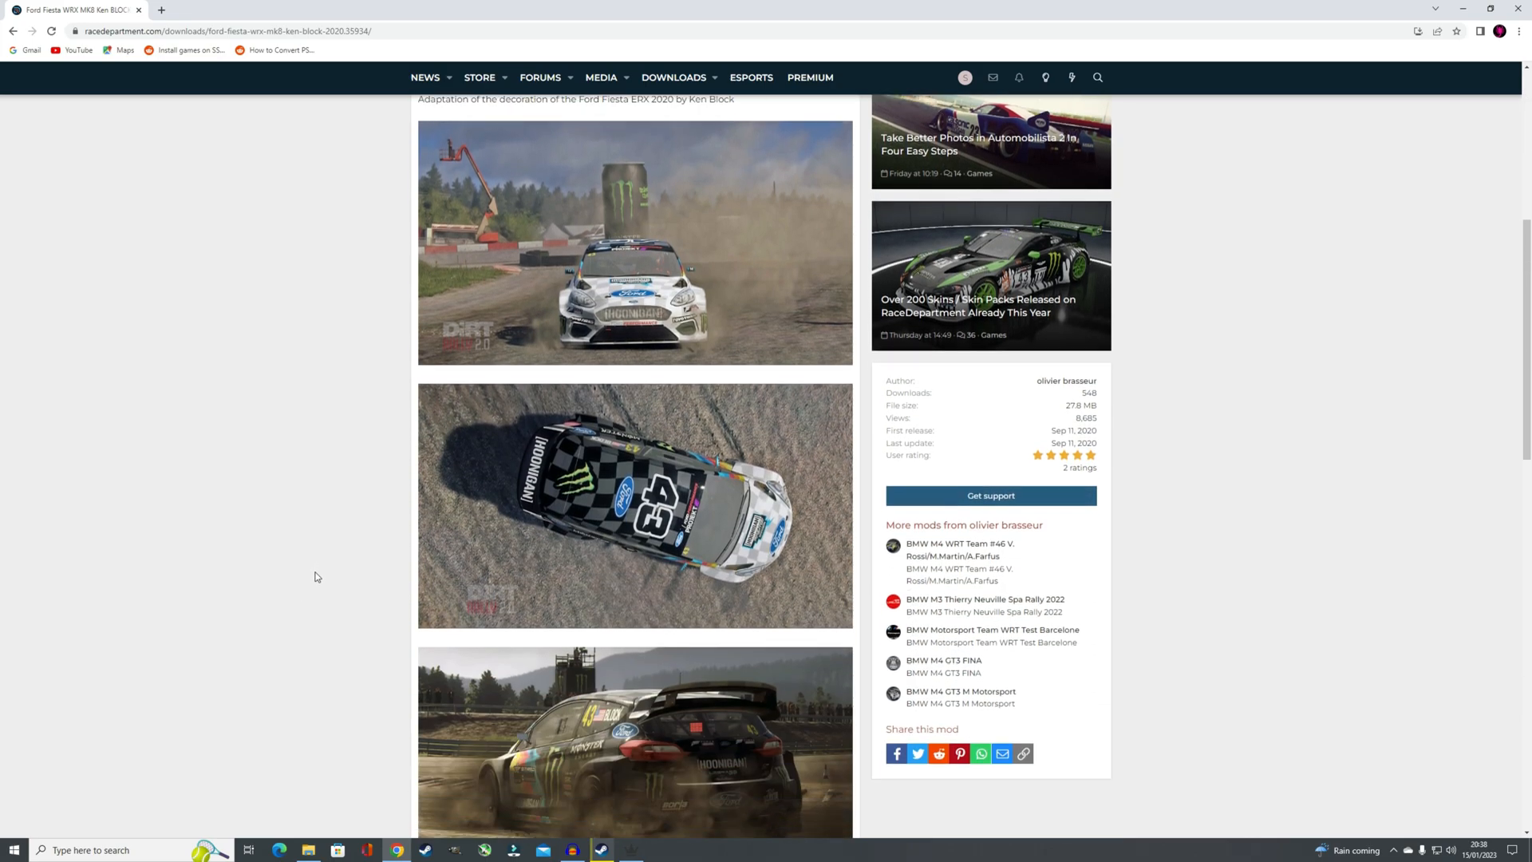
scroll(317, 576, "down", 3)
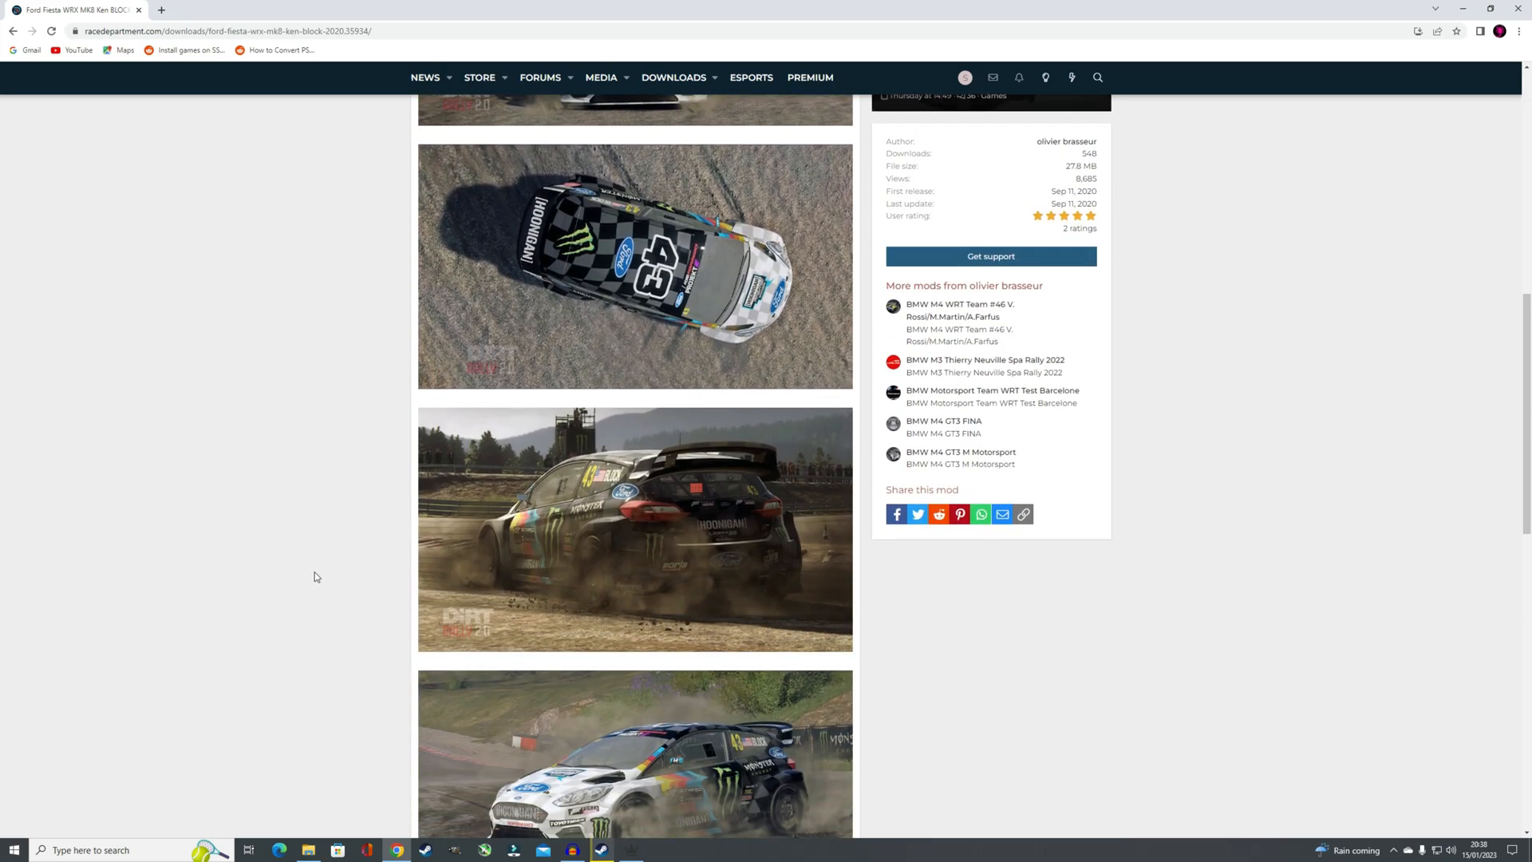
scroll(315, 573, "down", 4)
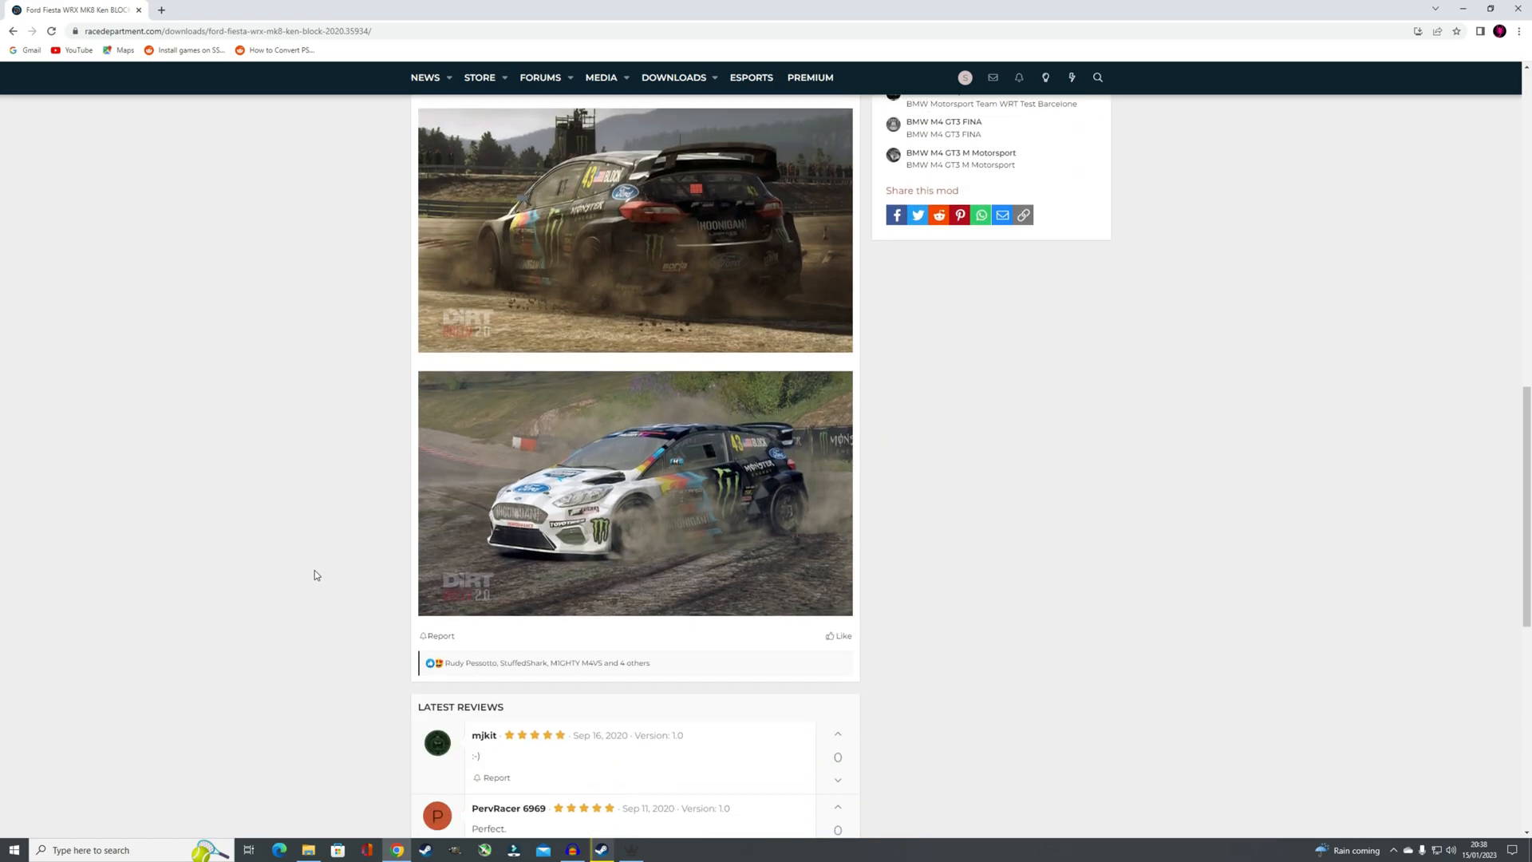
scroll(316, 575, "up", 5)
scroll(318, 574, "up", 8)
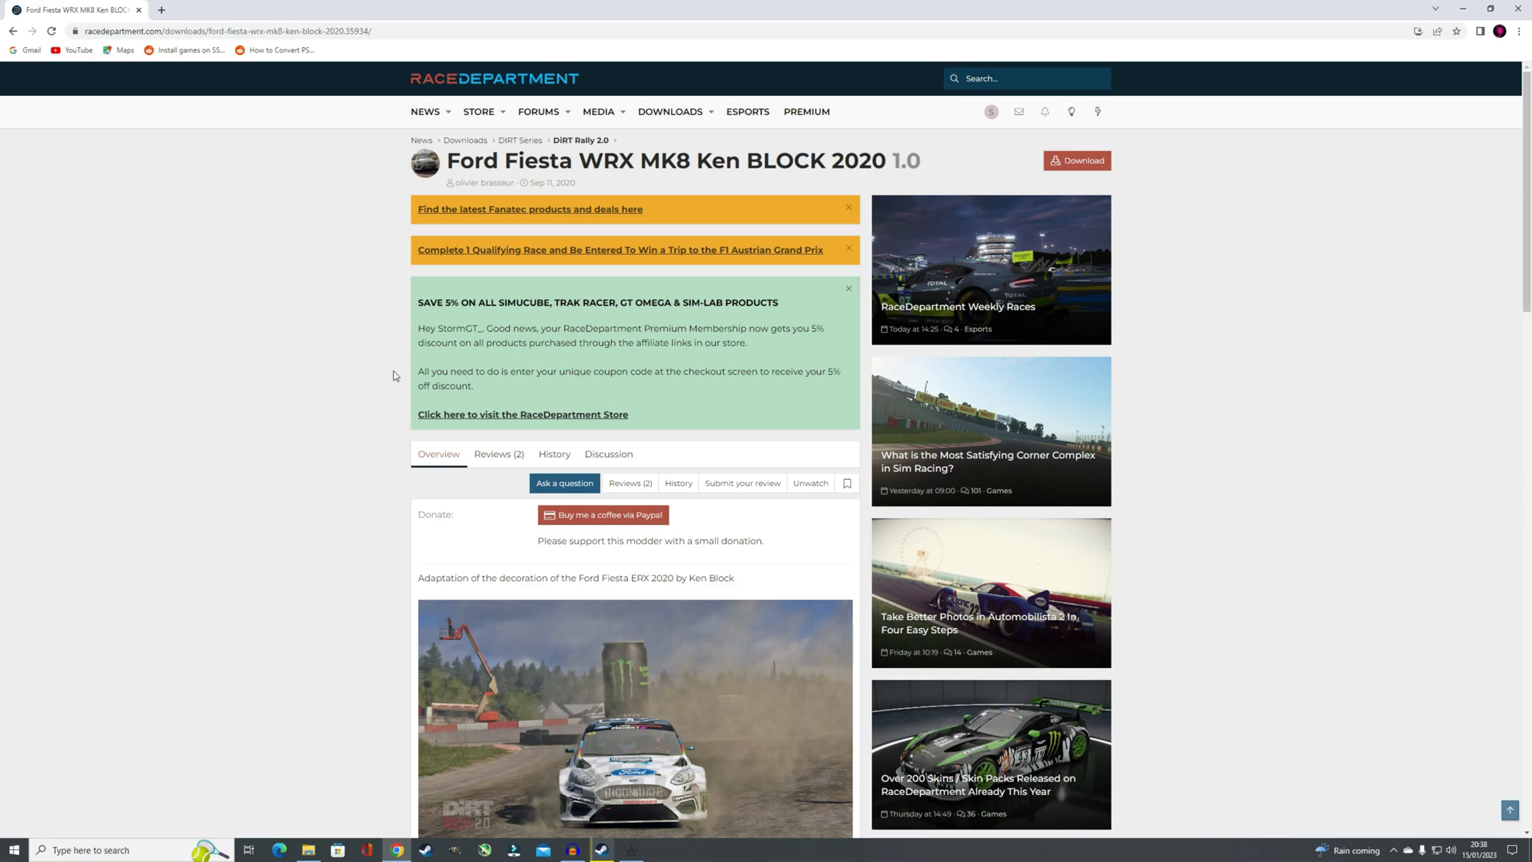
Download the Ken Block Fiesta mod, open fiestakenblock.rar and copy its f8x folder
left_click(1073, 164)
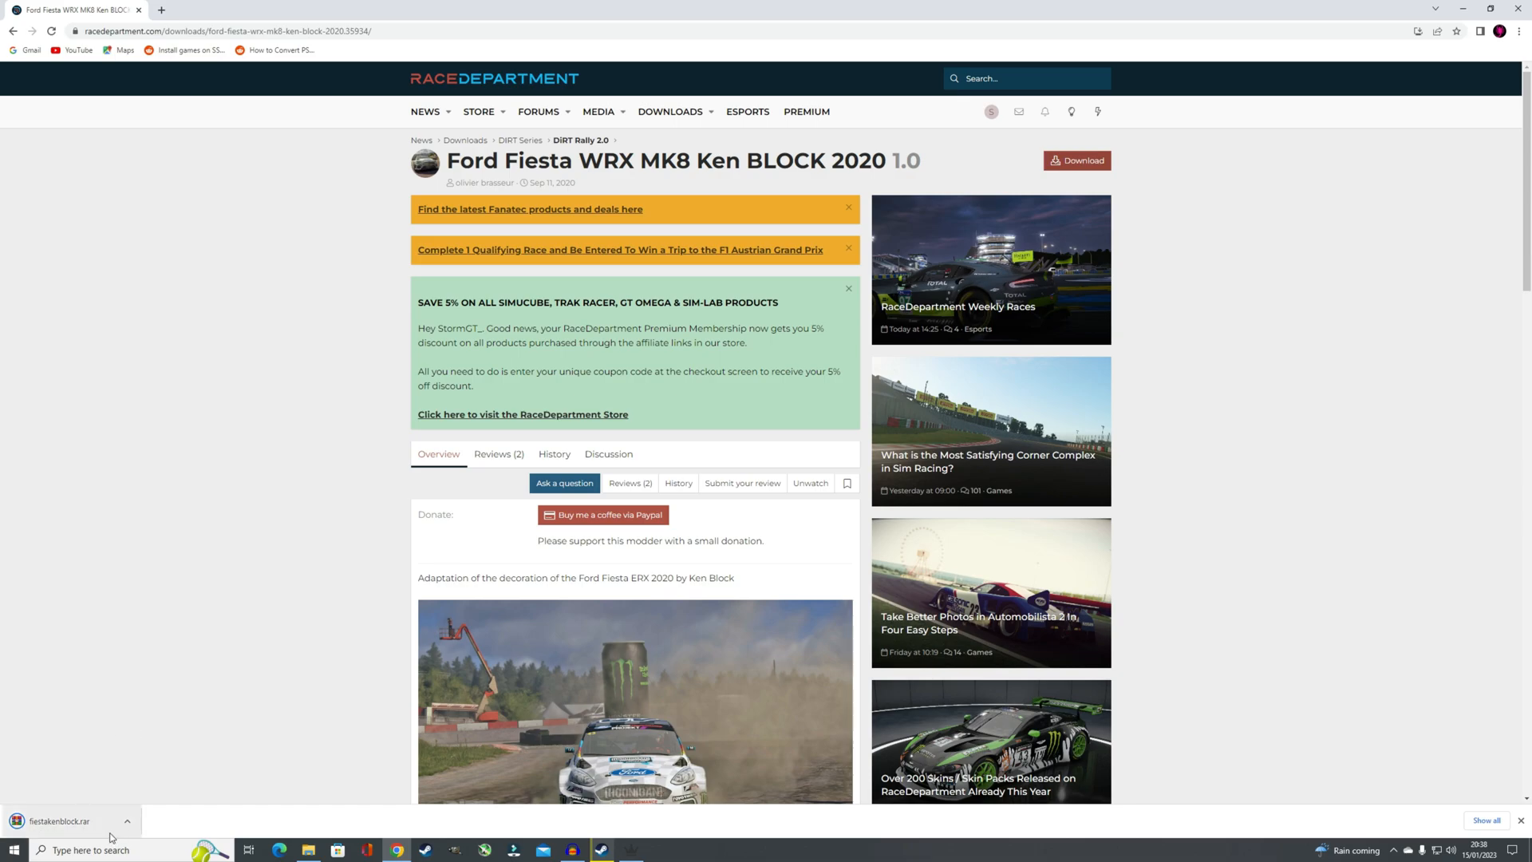
left_click(70, 825)
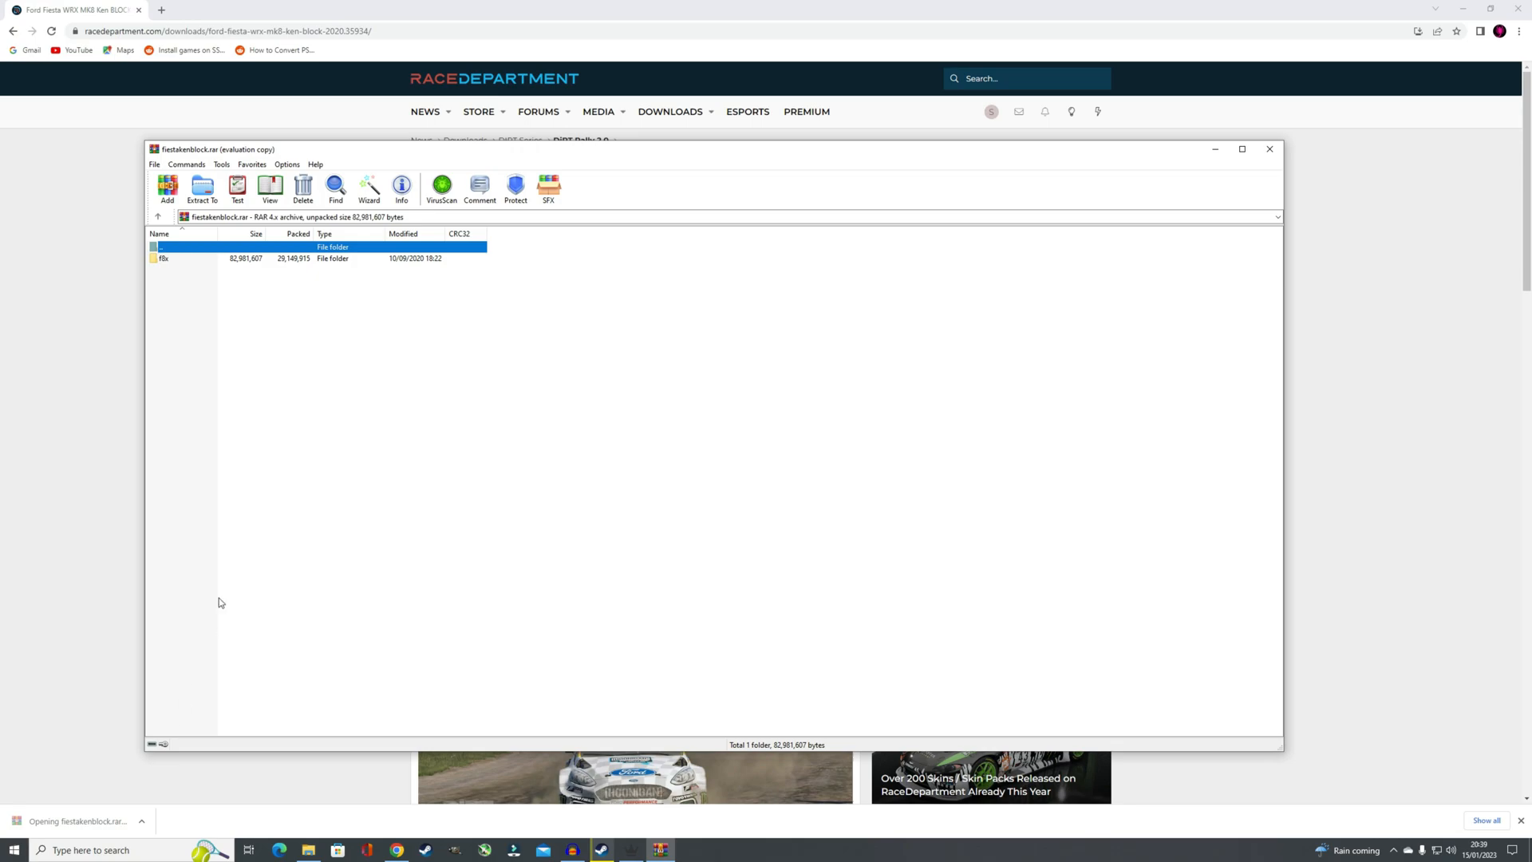
left_click(184, 262)
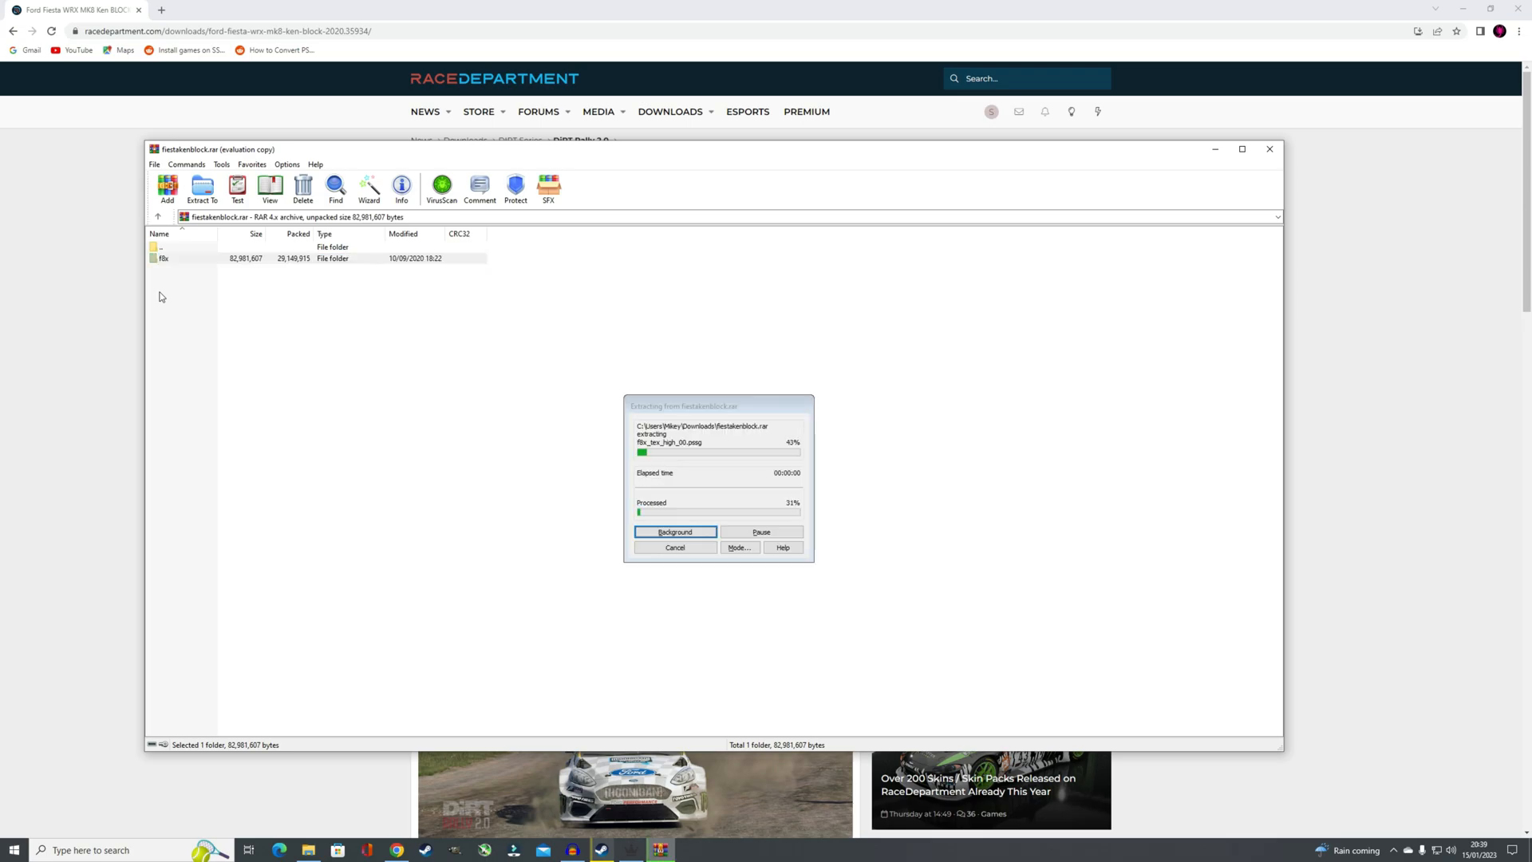
Paste the copied f8x folder into the cars folder of DiRT Rally 2.0 in the SteamLibrary on drive E
left_click(309, 850)
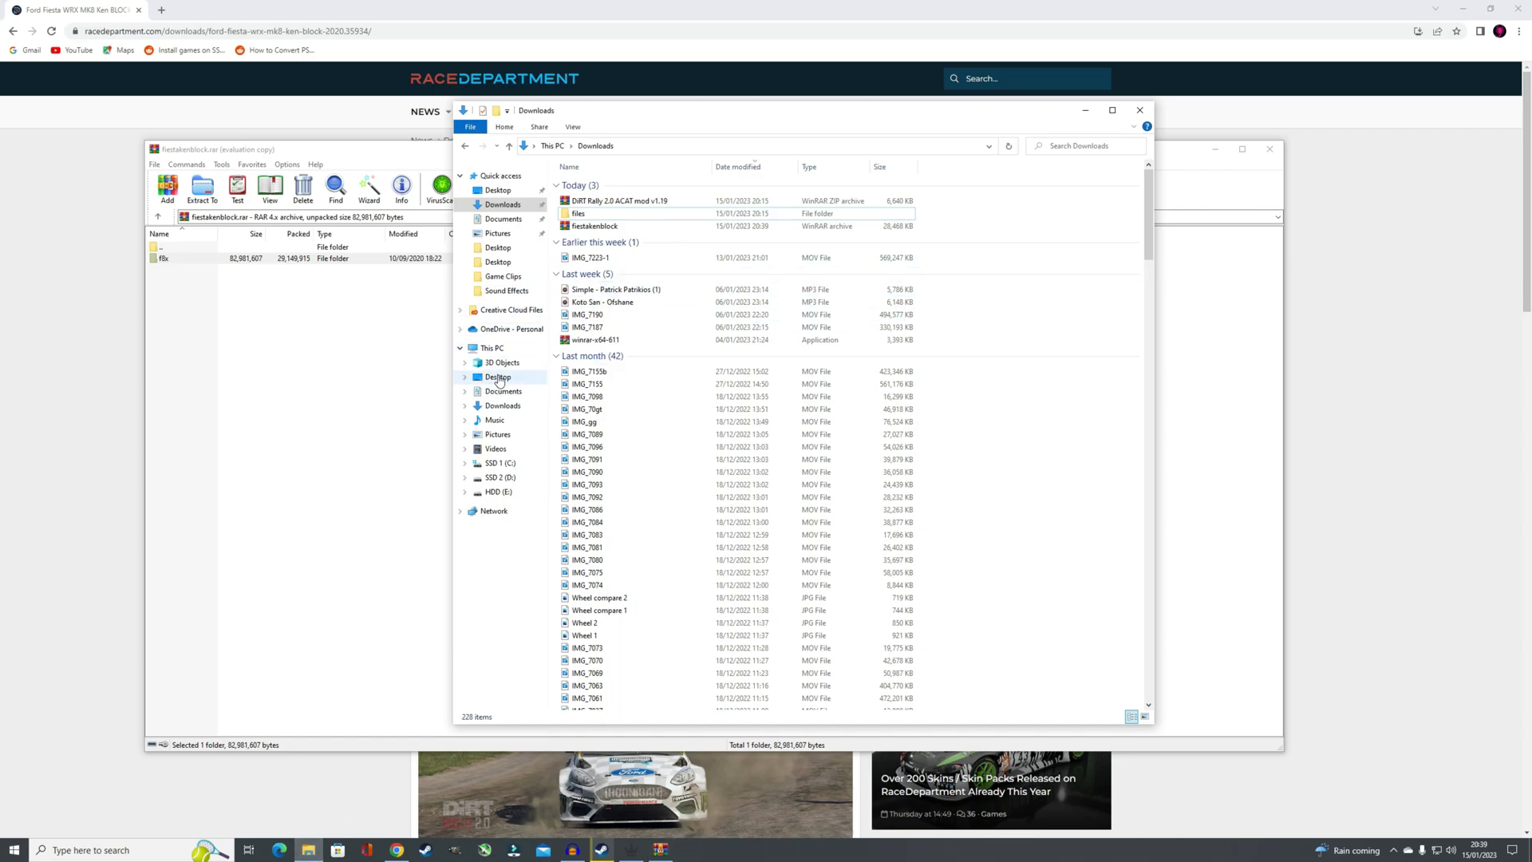
left_click(494, 349)
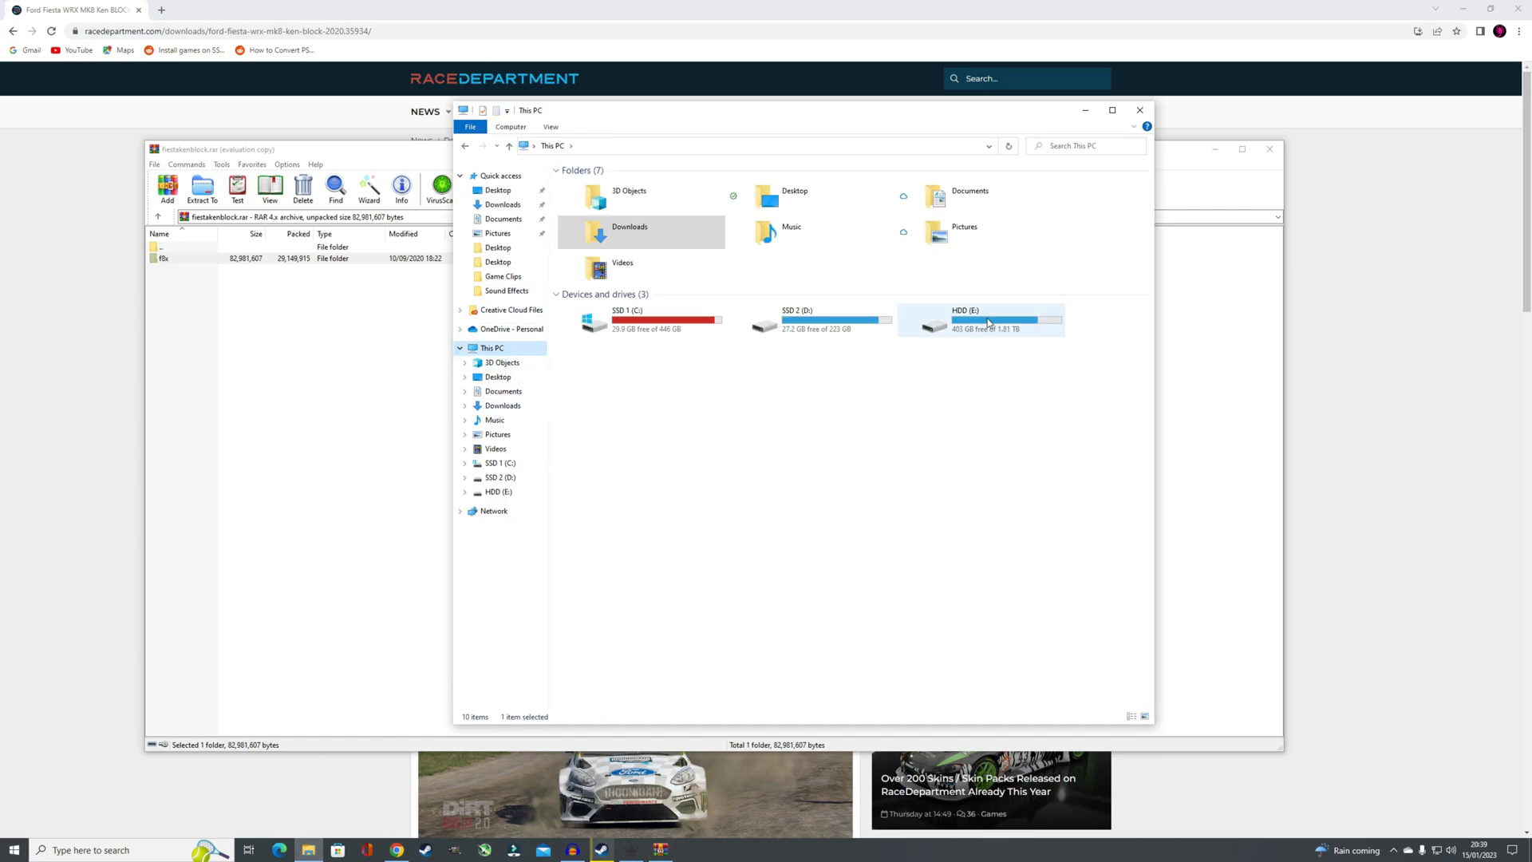
double_click(988, 322)
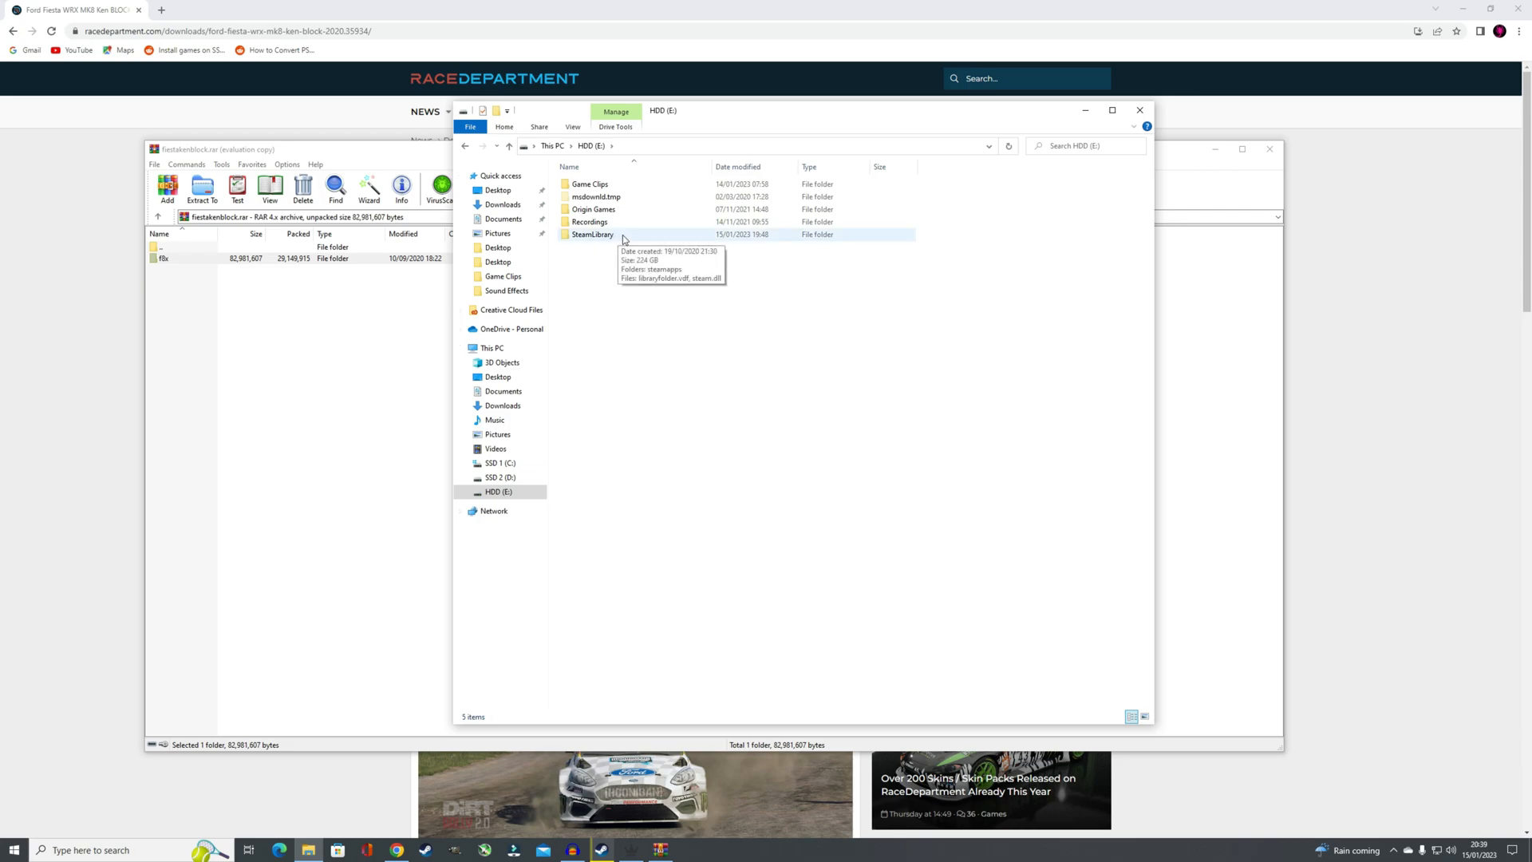
double_click(624, 237)
double_click(619, 186)
double_click(618, 184)
double_click(619, 185)
double_click(619, 185)
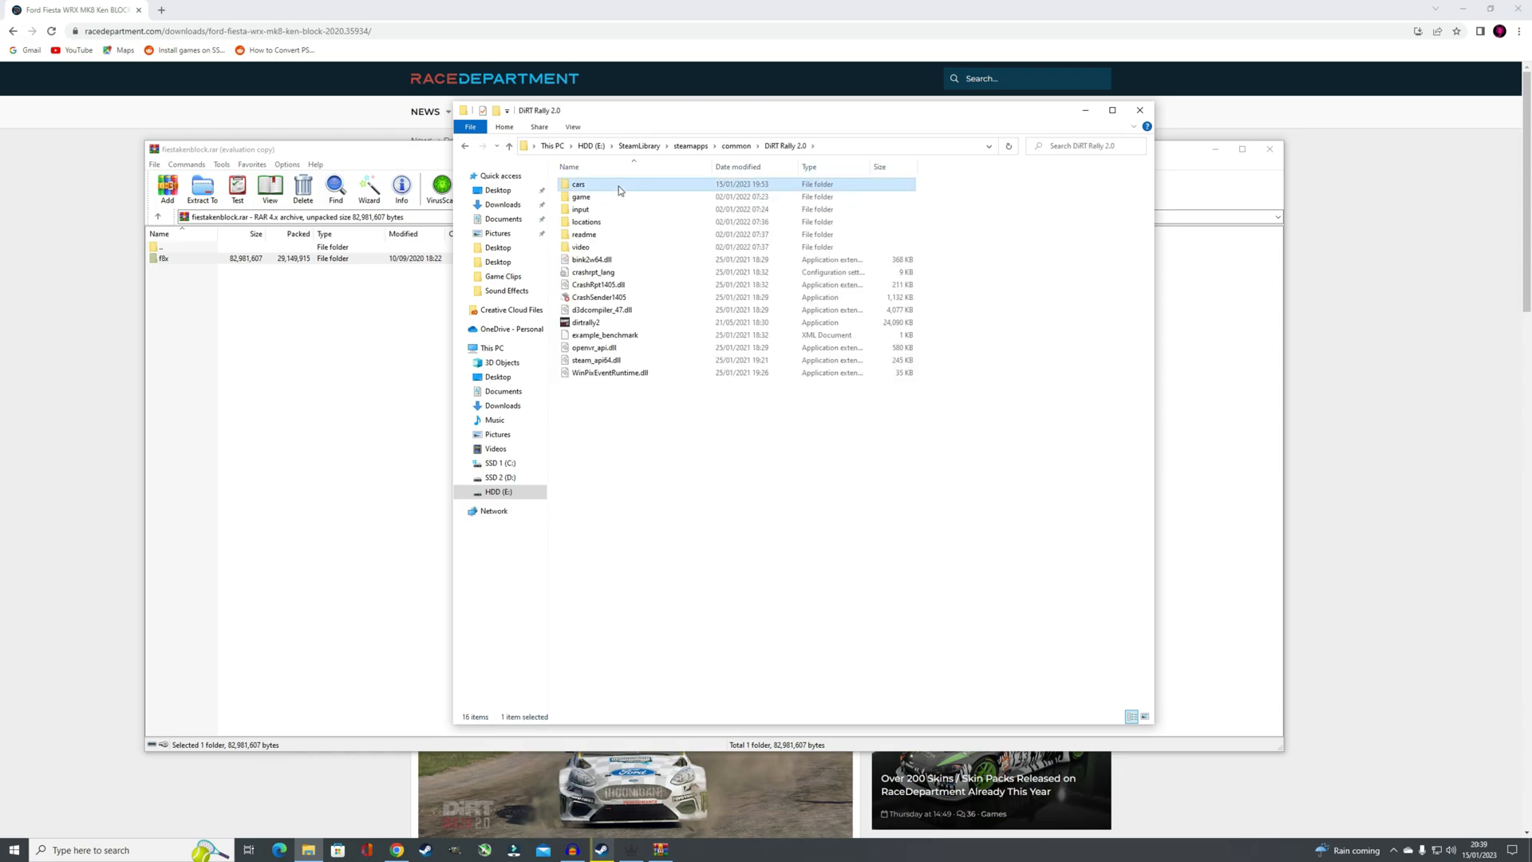
right_click(1028, 250)
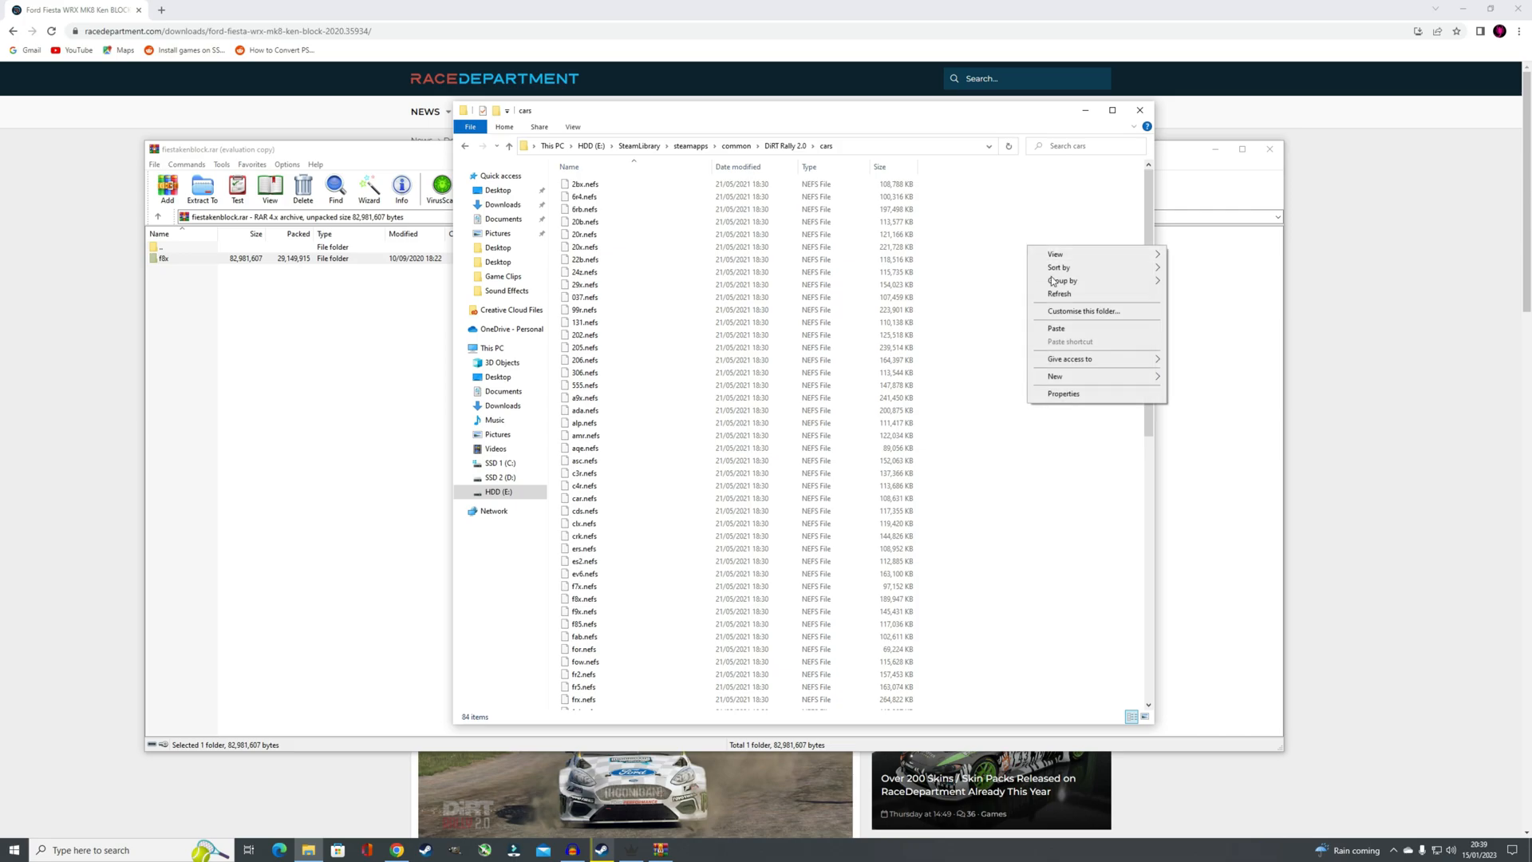
left_click(1032, 334)
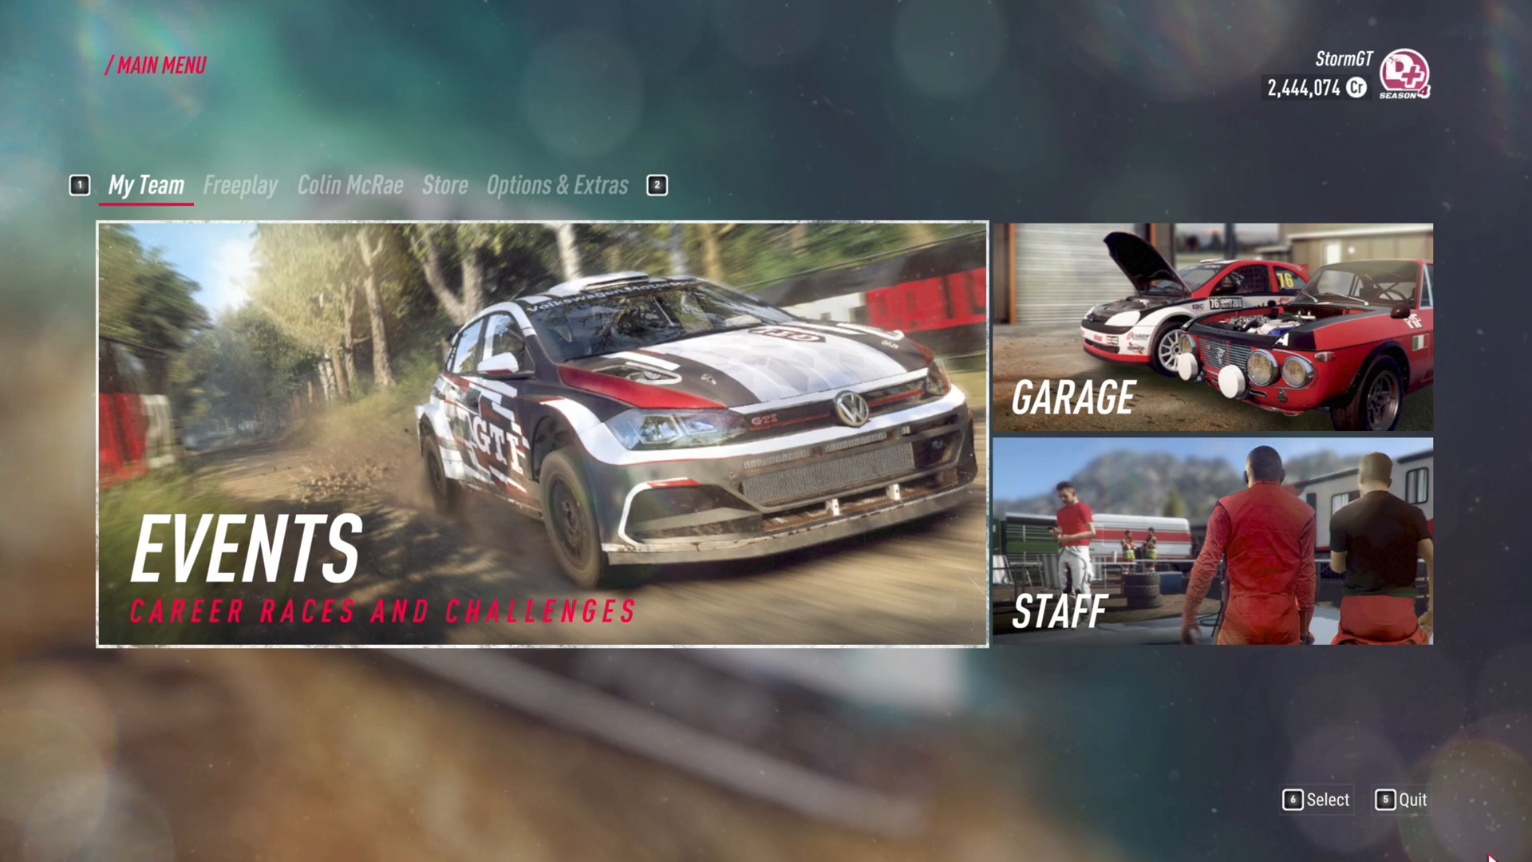
In DiRT Rally 2.0, open Freeplay and create a new custom championship
key("2")
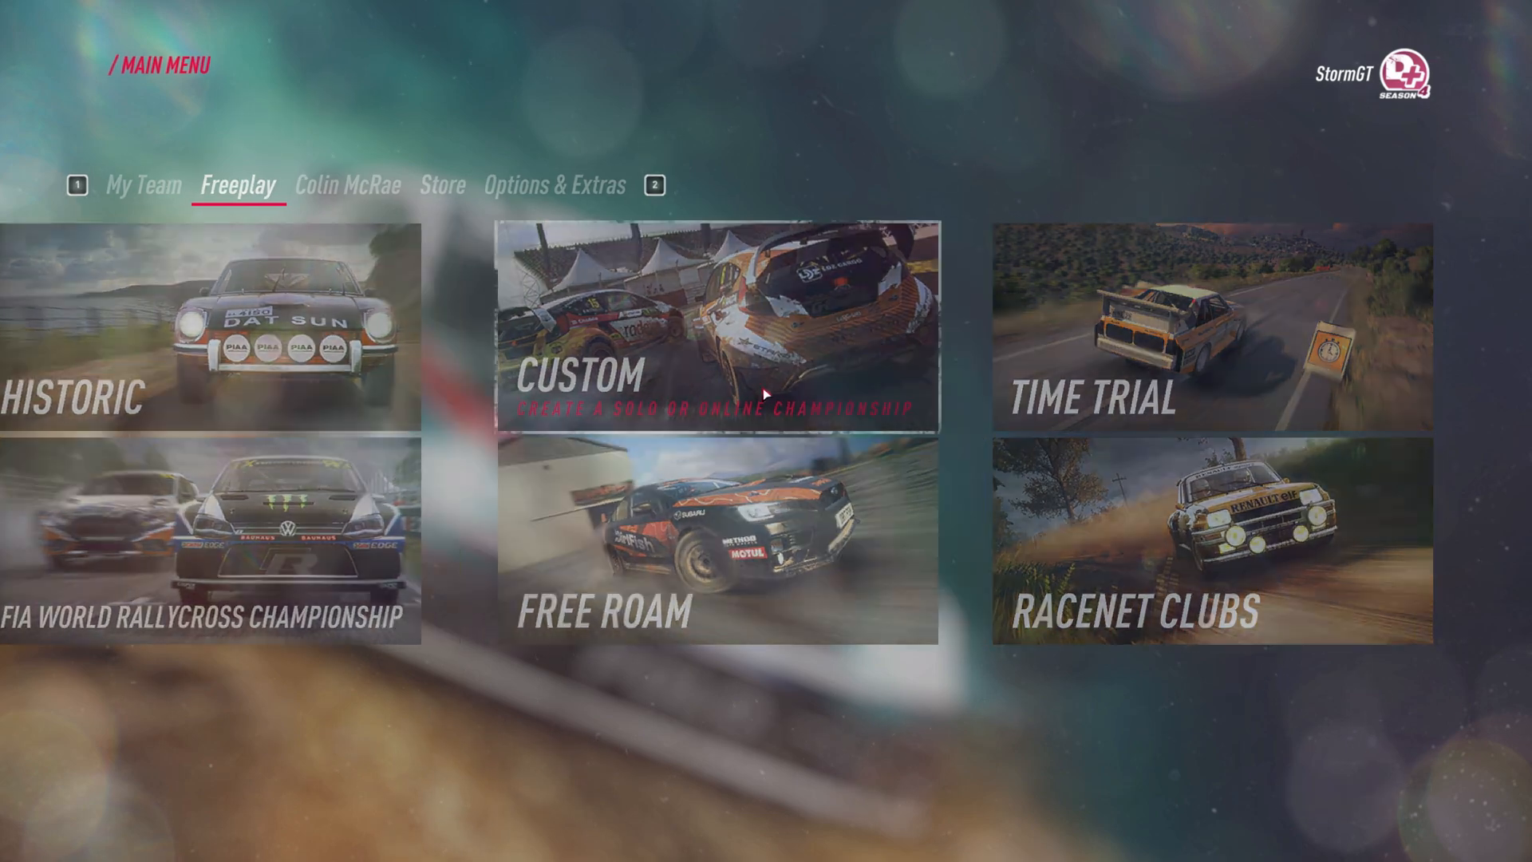
left_click(763, 388)
left_click(665, 404)
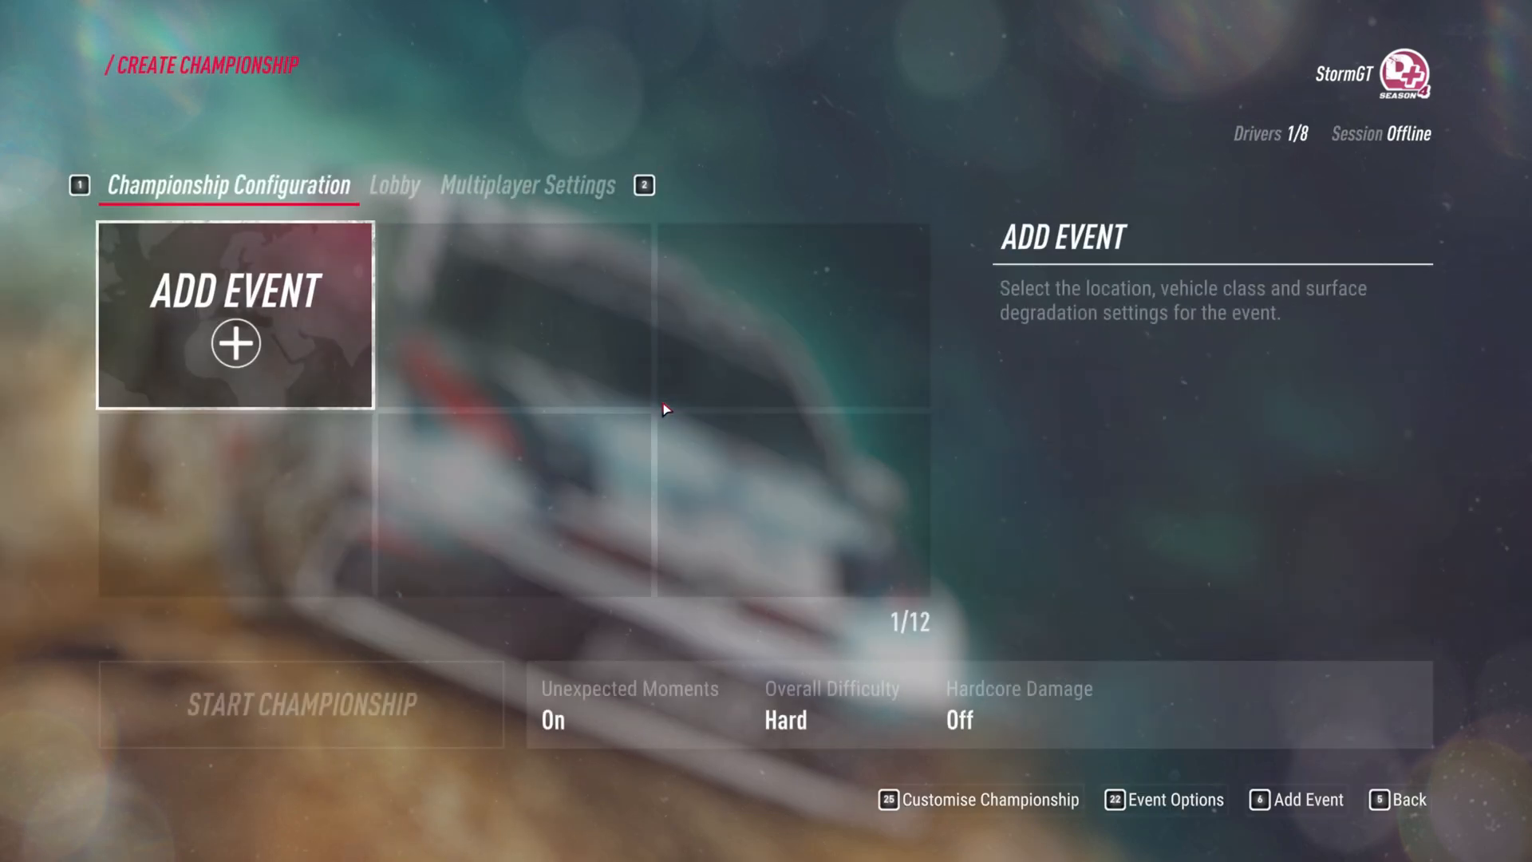
Switch to the ACAT mod window, enable Change cars, and return to the game
key("super")
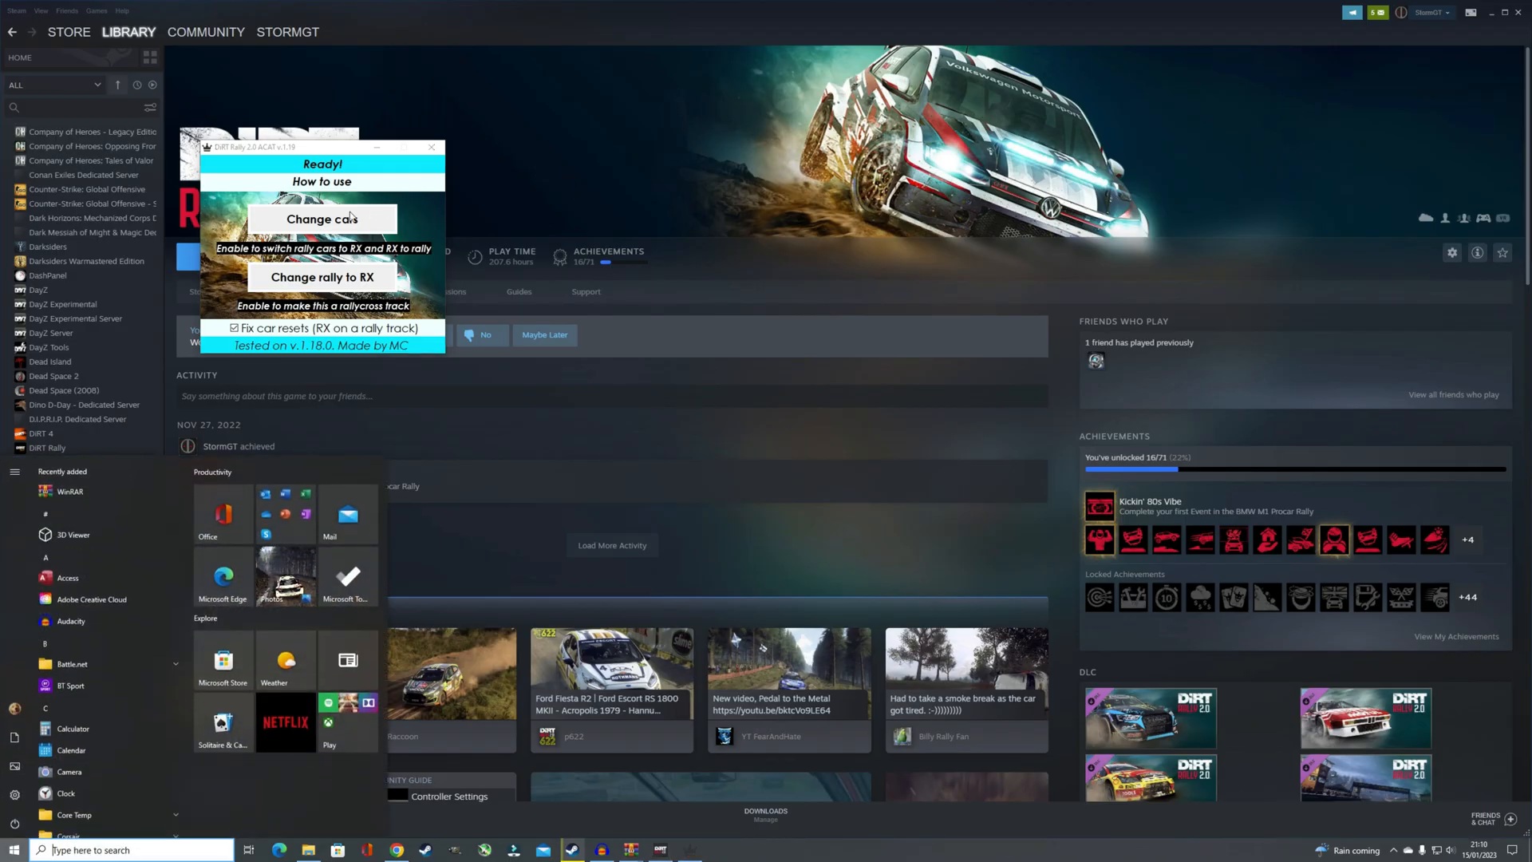
left_click(358, 214)
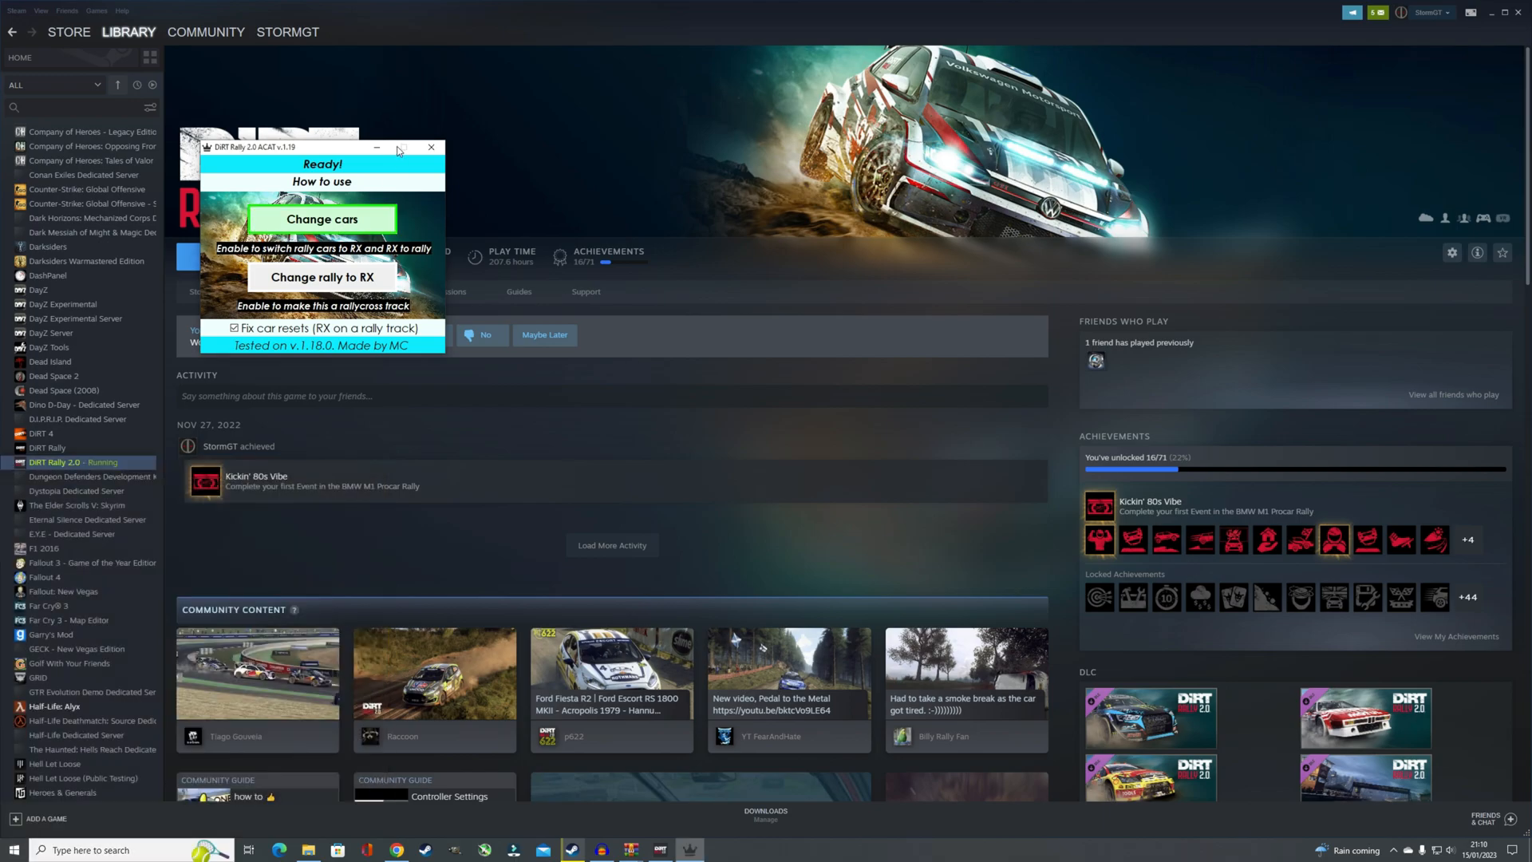
left_click(664, 851)
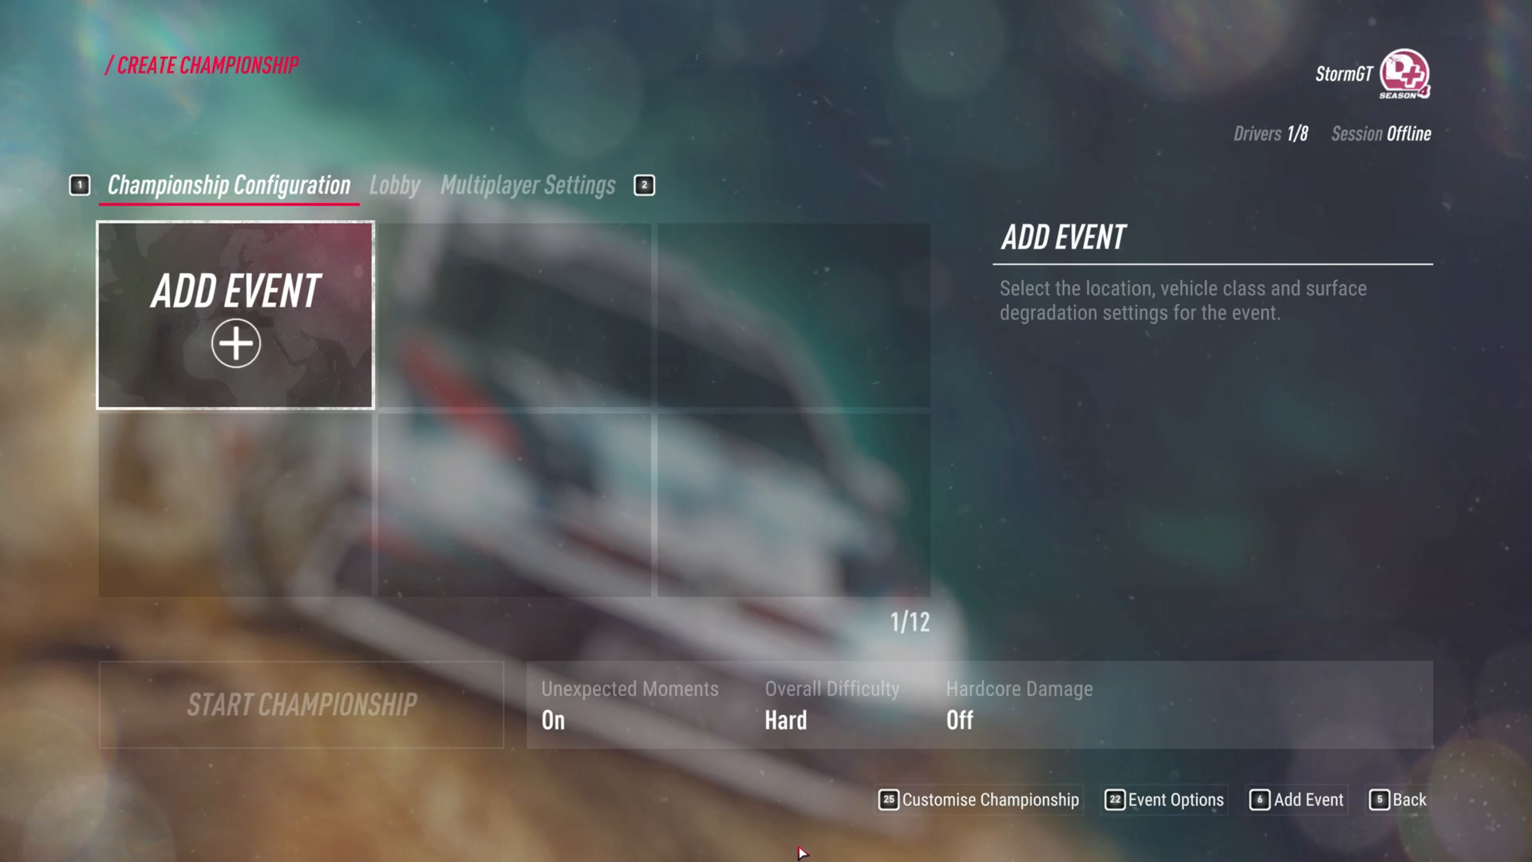
Add a Catamarca Province event to the new championship with RX Supercars as the vehicle class
left_click(290, 338)
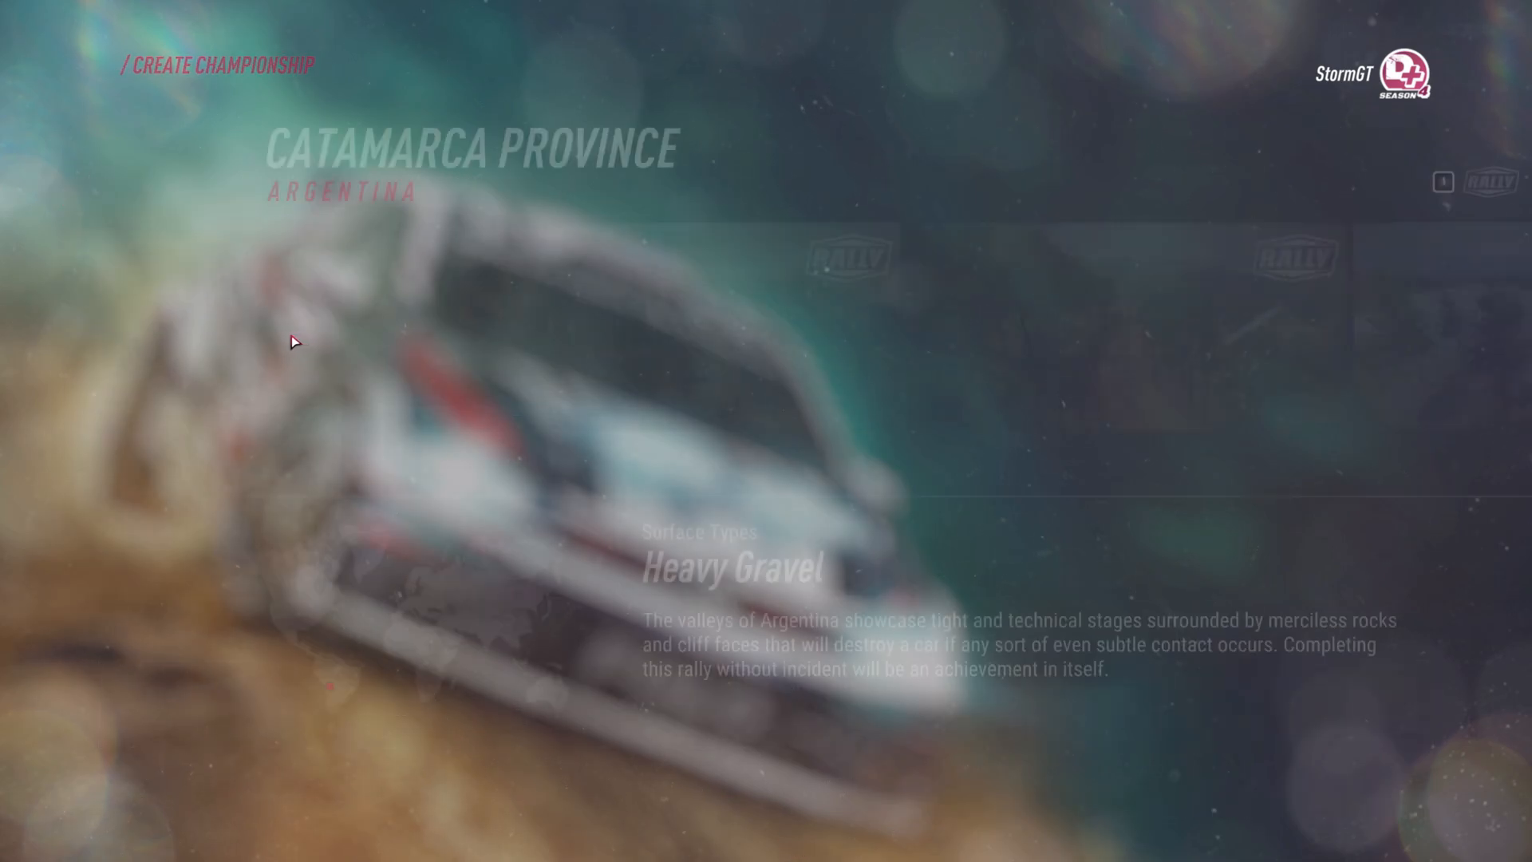
left_click(233, 336)
left_click(421, 286)
left_click(421, 285)
left_click(422, 285)
left_click(421, 285)
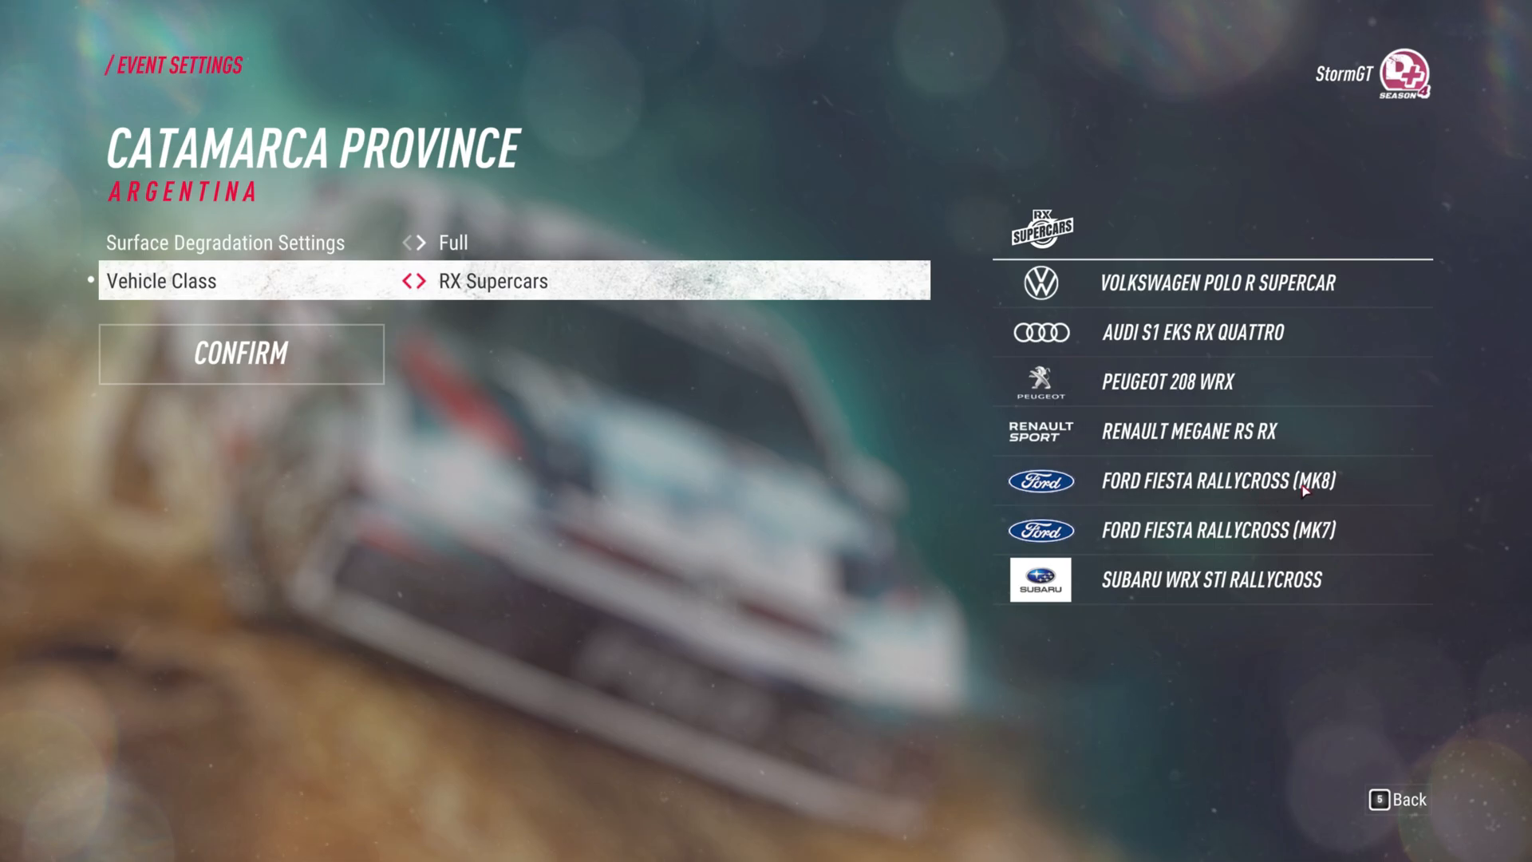
Confirm the RX Supercars event with its Valle de los puentes stage and start the championship
left_click(294, 361)
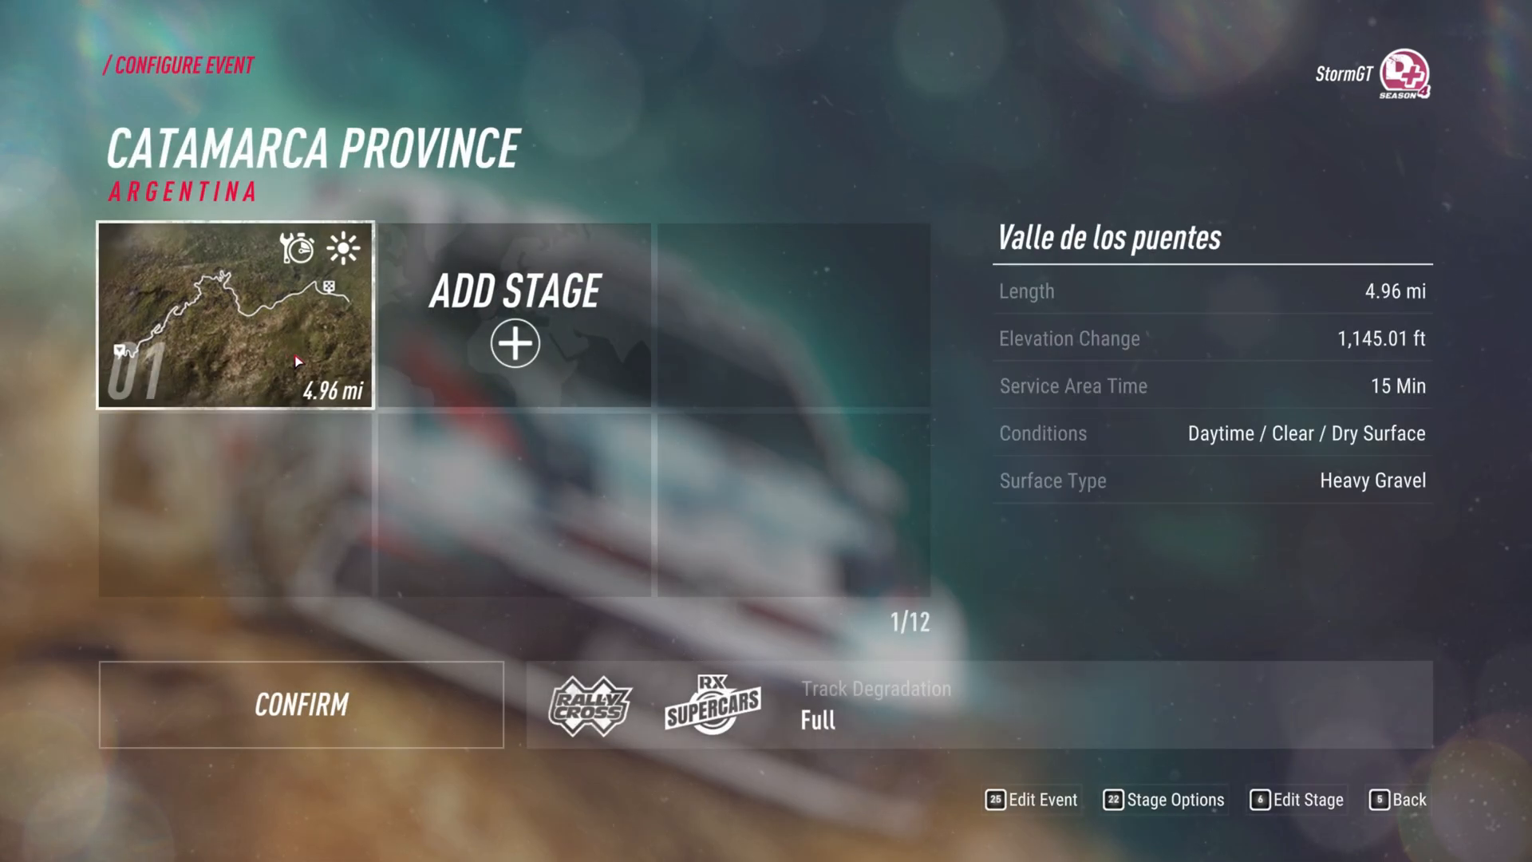
left_click(339, 707)
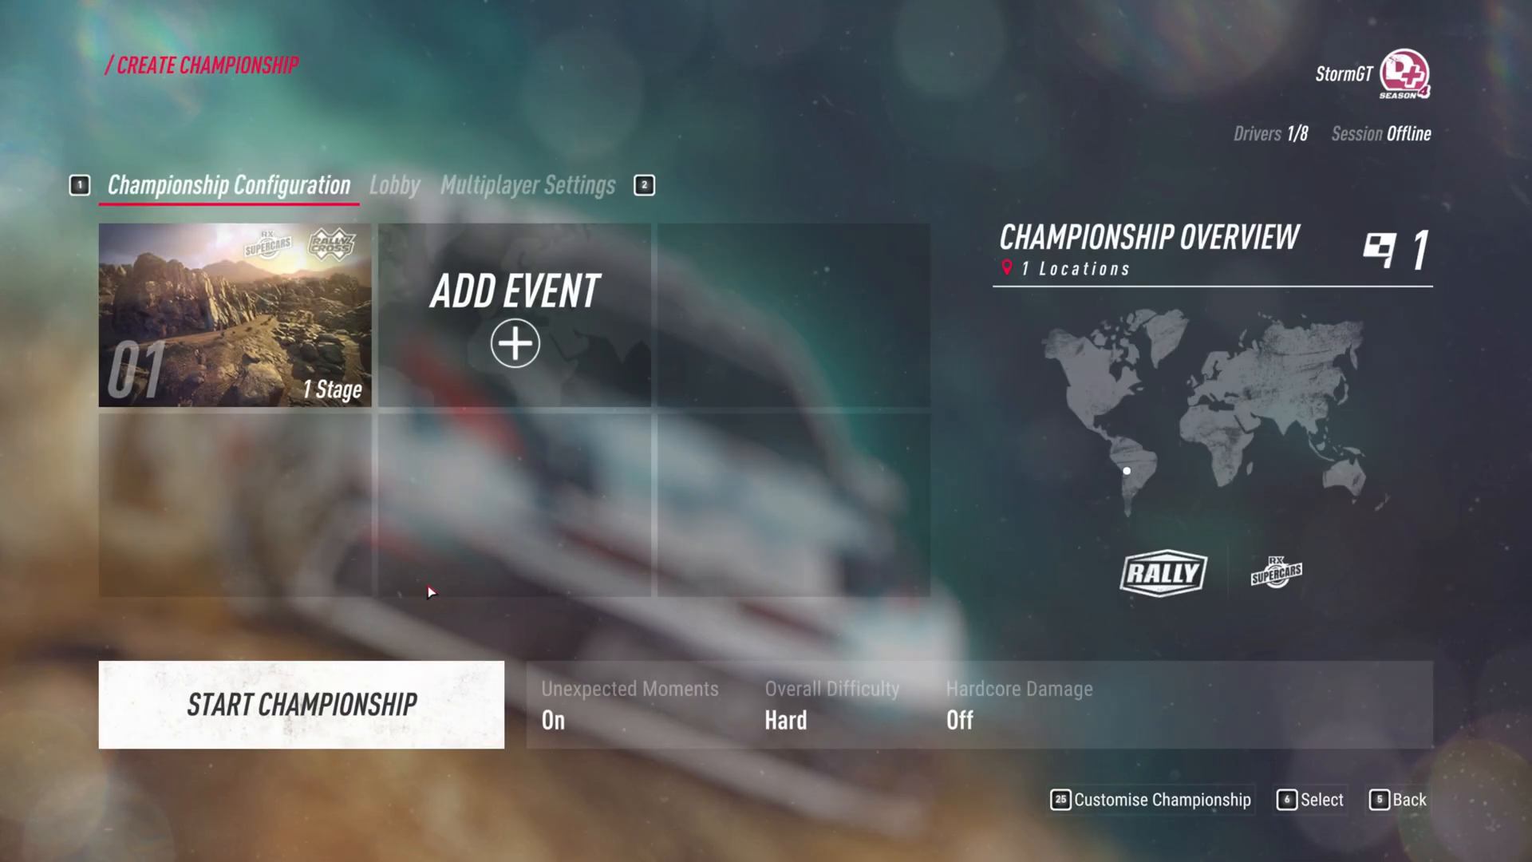
left_click(342, 711)
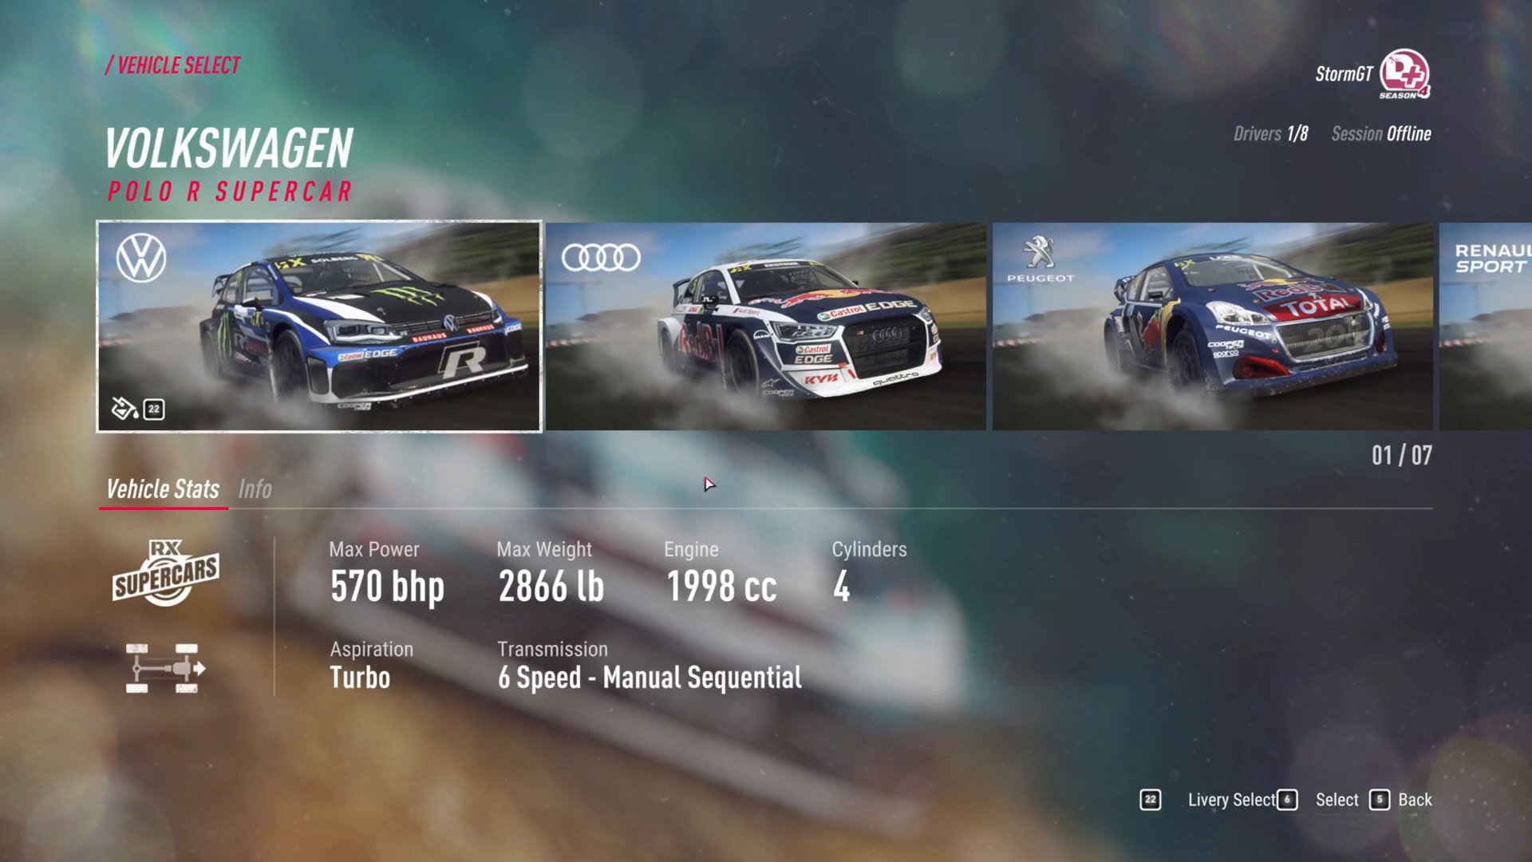
Choose the Ford Fiesta Rallycross (MK8) as the vehicle and start the stage from the service area
key("Right")
key("Right")
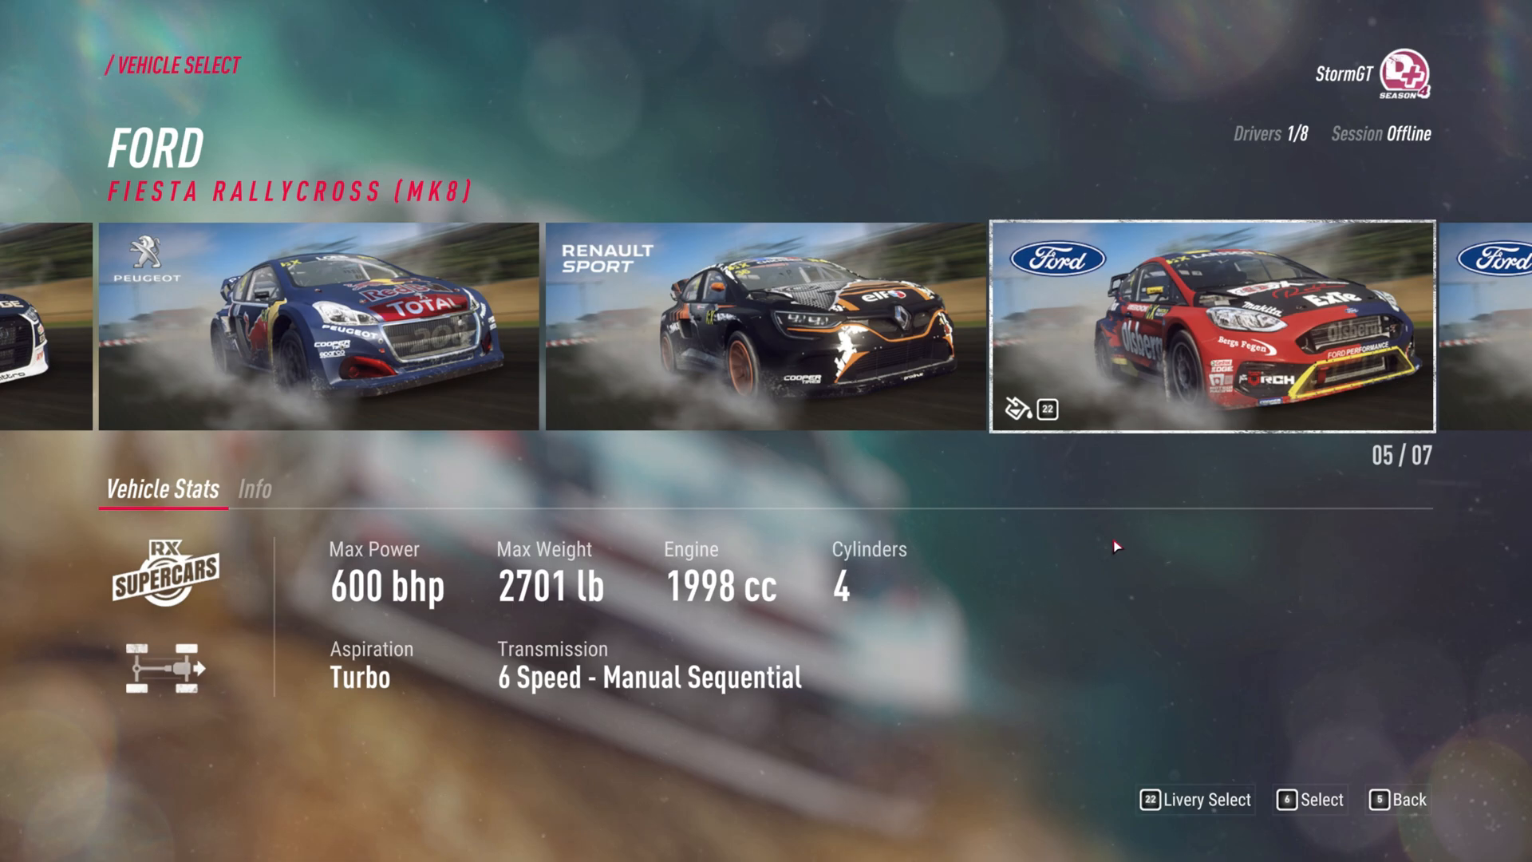
key("Return")
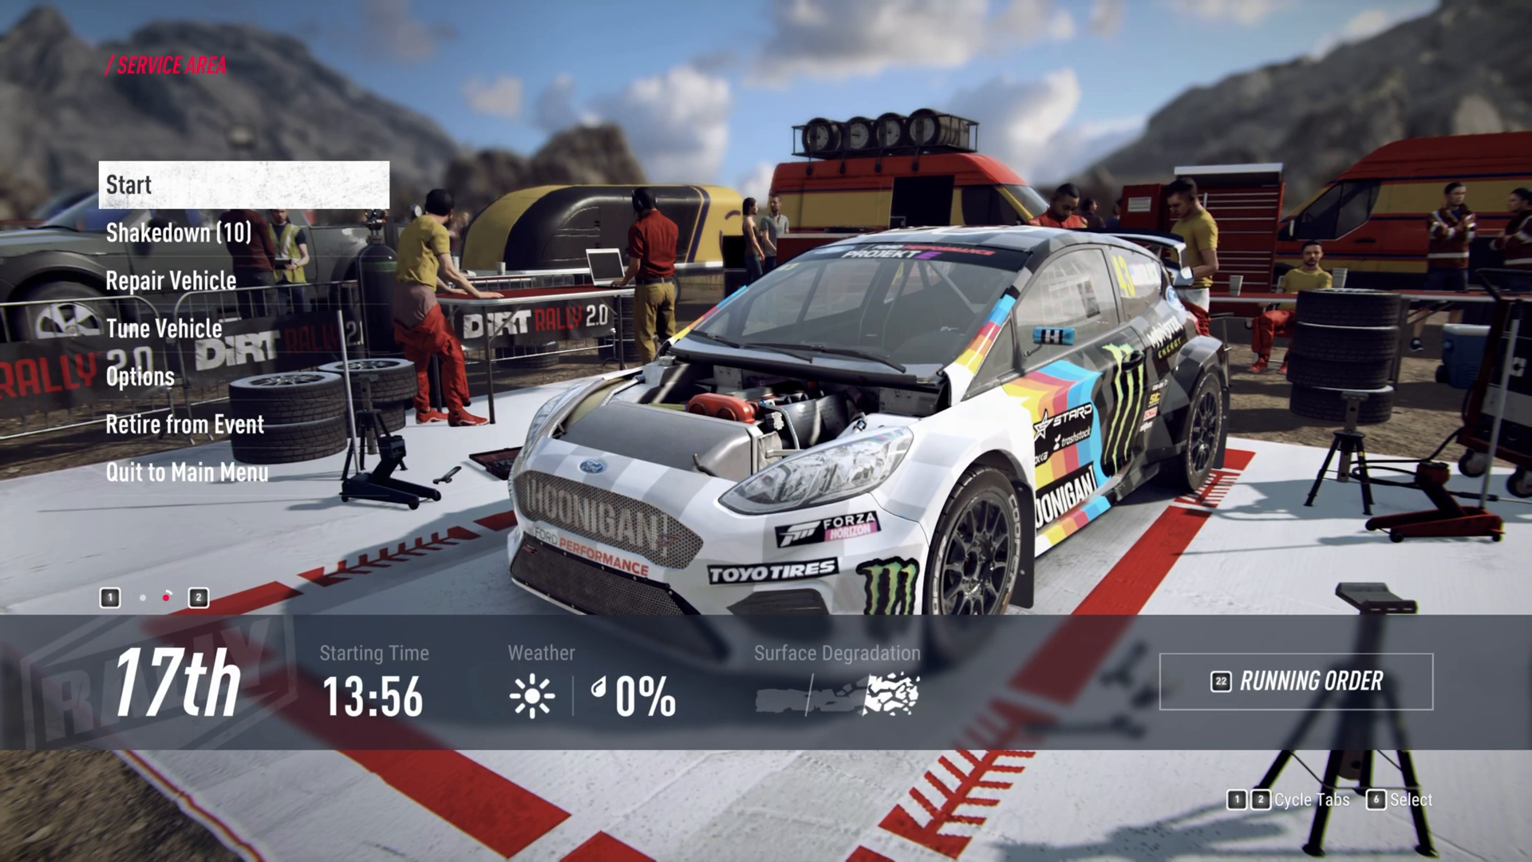
key("Return")
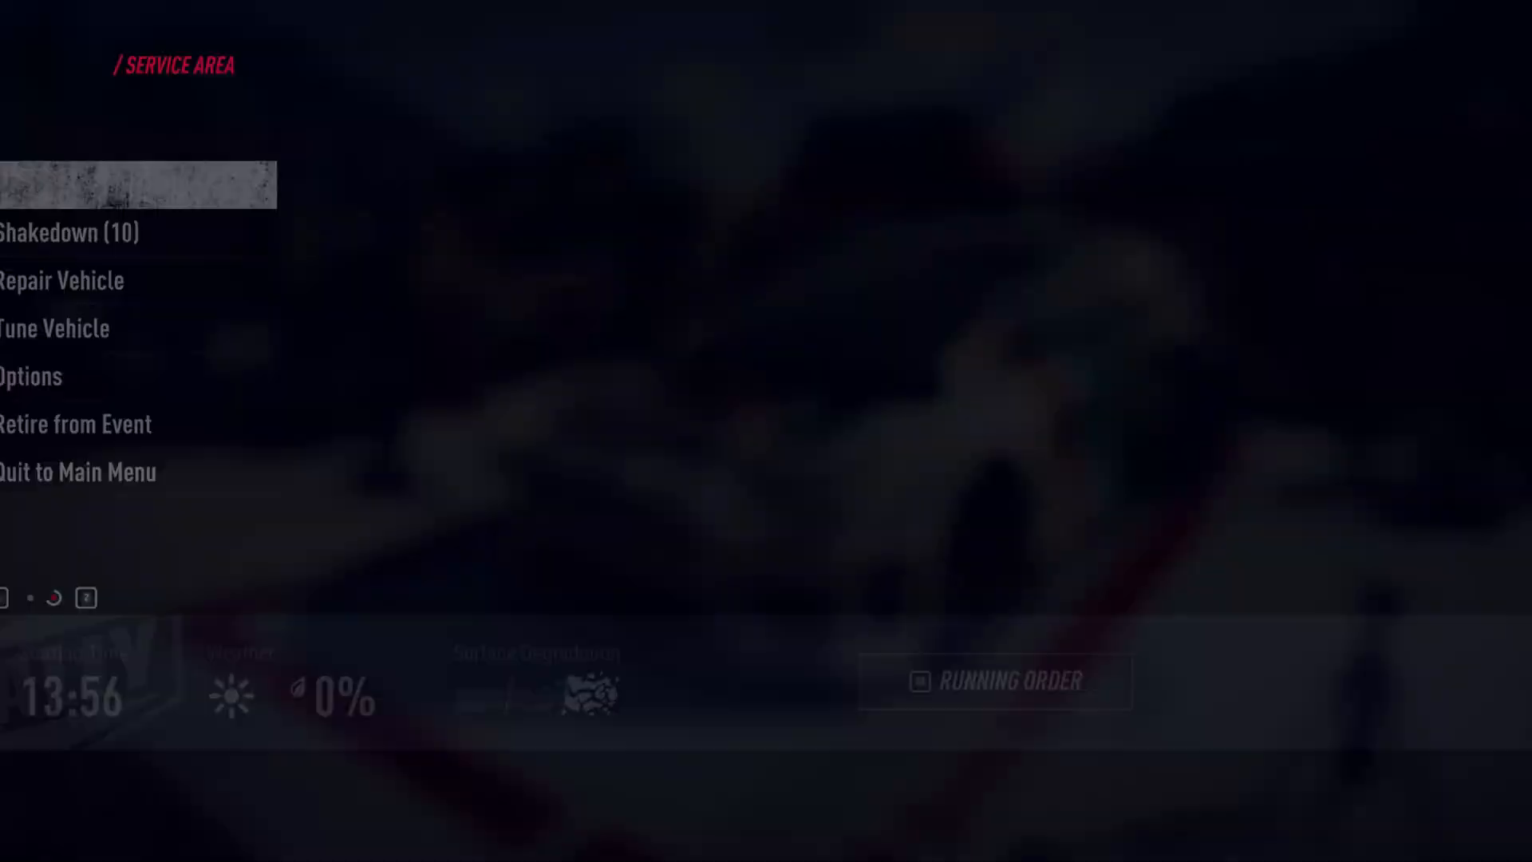